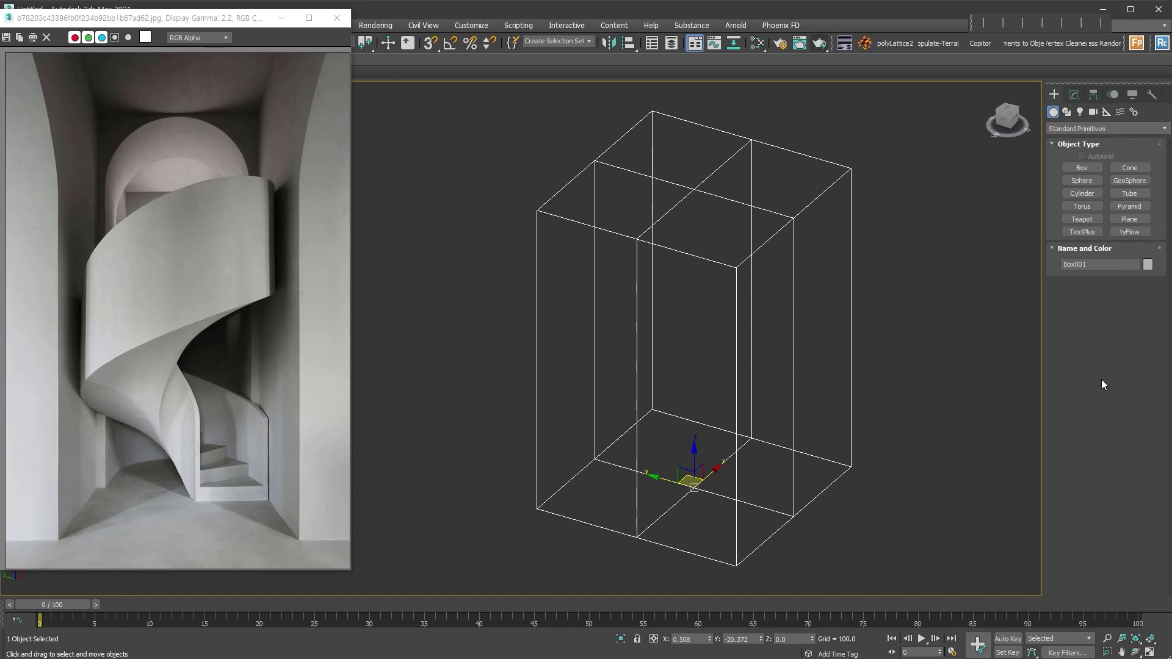
# Step: Open the Standard Primitives dropdown in the Create panel to show the object categories
pyautogui.click(1072, 130)
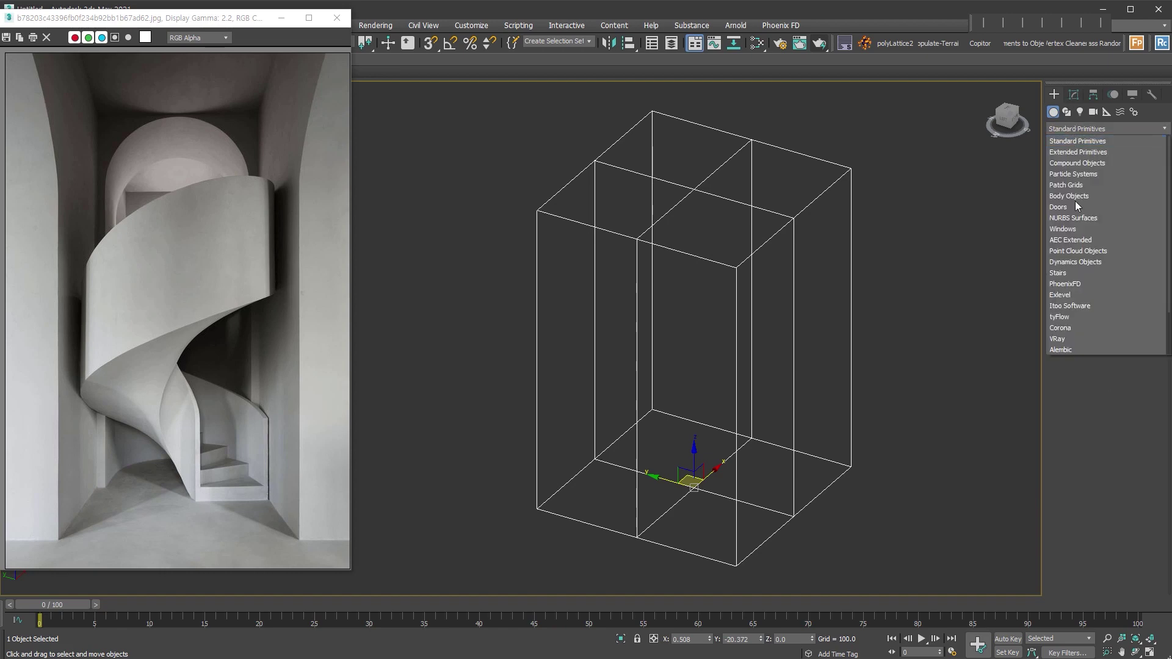
# Step: Choose Stairs > Spiral Stair, enable Snaps, and drag out the stair's centre and radius
pyautogui.click(1088, 279)
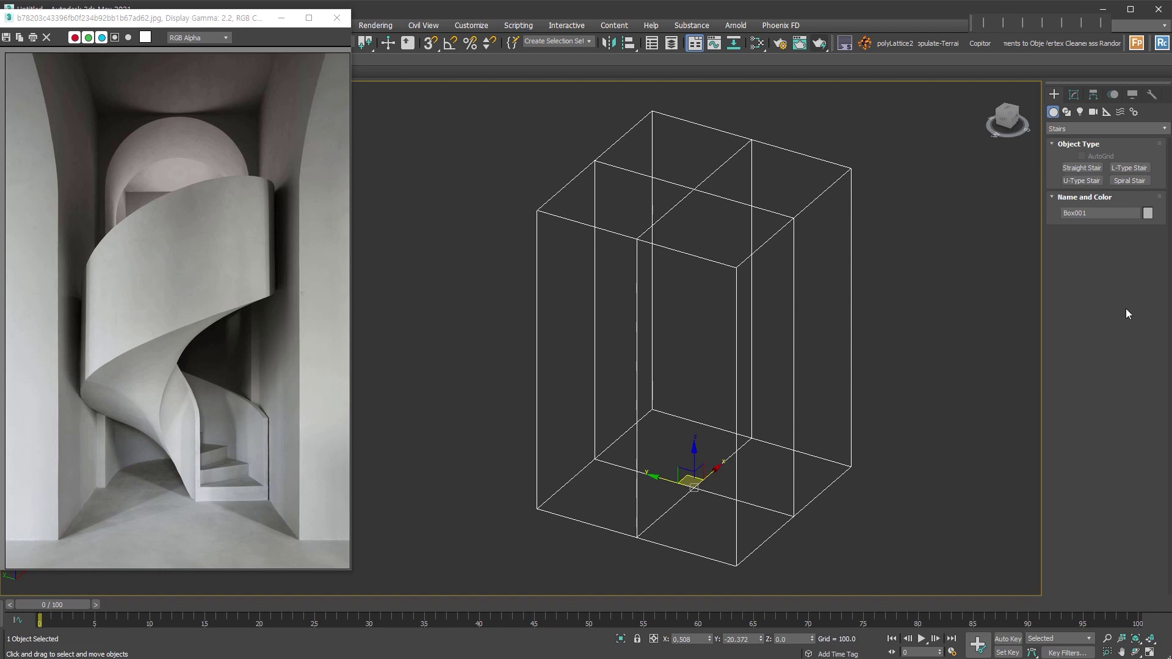
pyautogui.click(1131, 182)
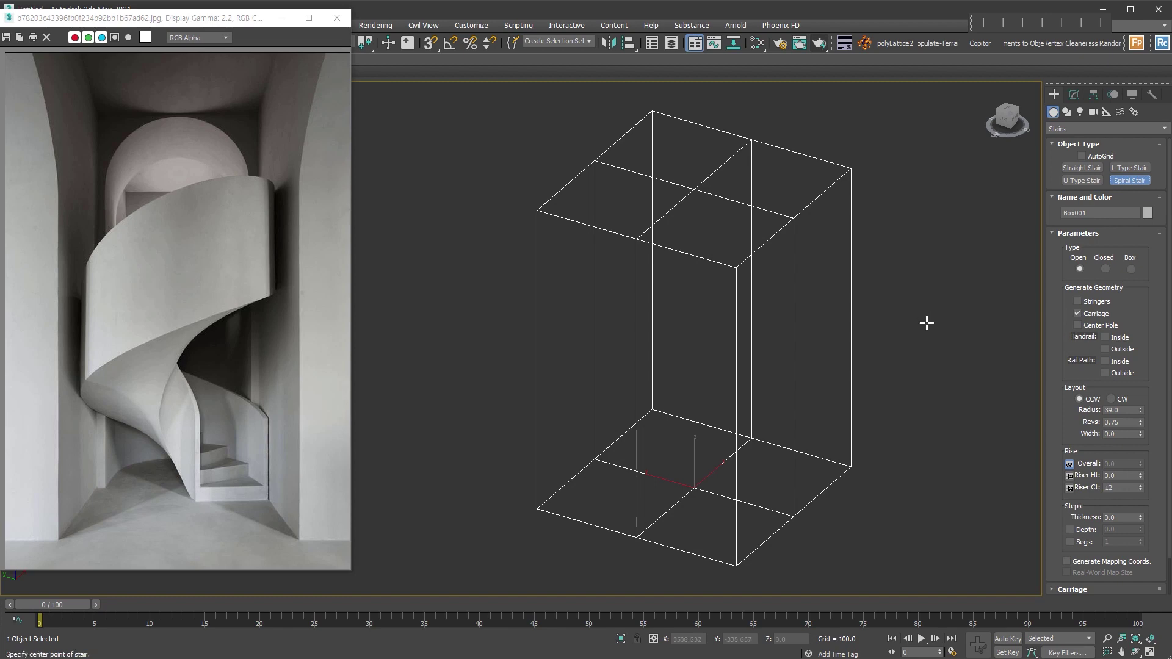
pyautogui.keyDown('alt'); pyautogui.moveTo(954, 307); pyautogui.dragTo(903, 317, button='middle'); pyautogui.keyUp('alt')
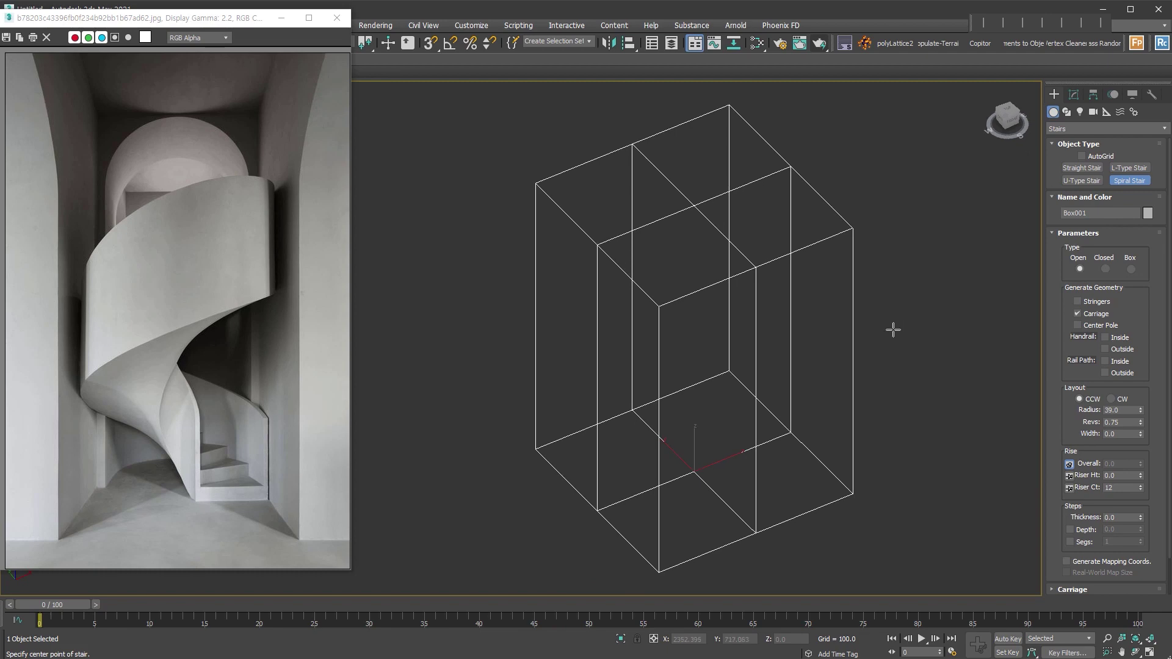
pyautogui.keyDown('alt'); pyautogui.moveTo(892, 330); pyautogui.dragTo(881, 329, button='middle'); pyautogui.keyUp('alt')
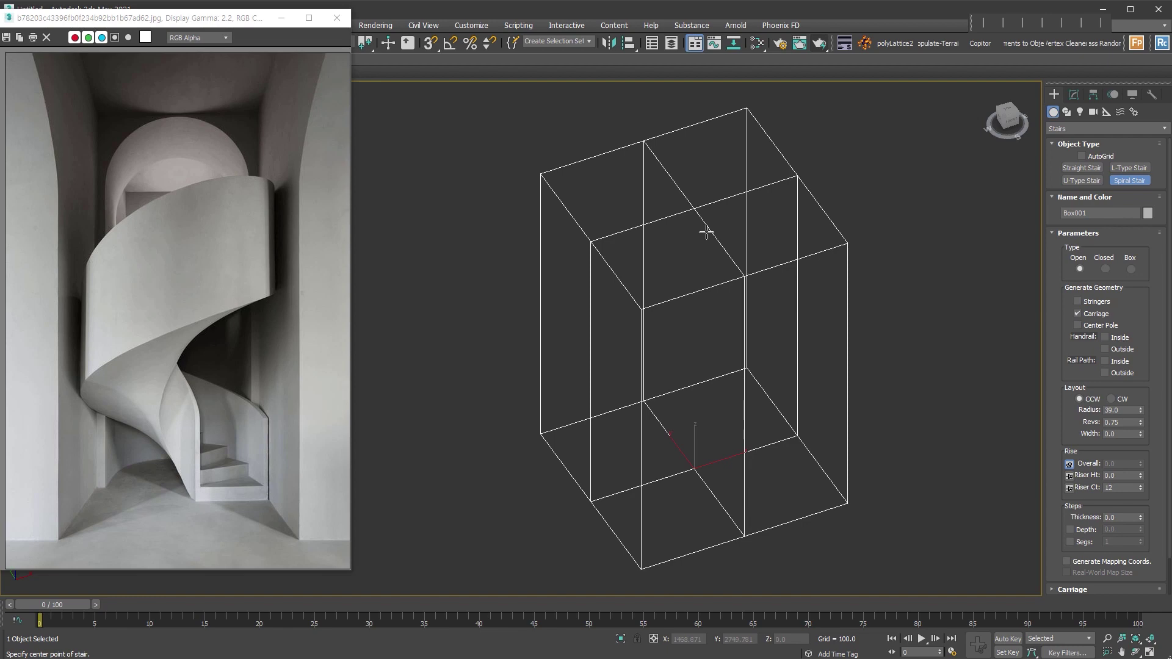
pyautogui.press('s')
pyautogui.moveTo(692, 209); pyautogui.dragTo(743, 274)
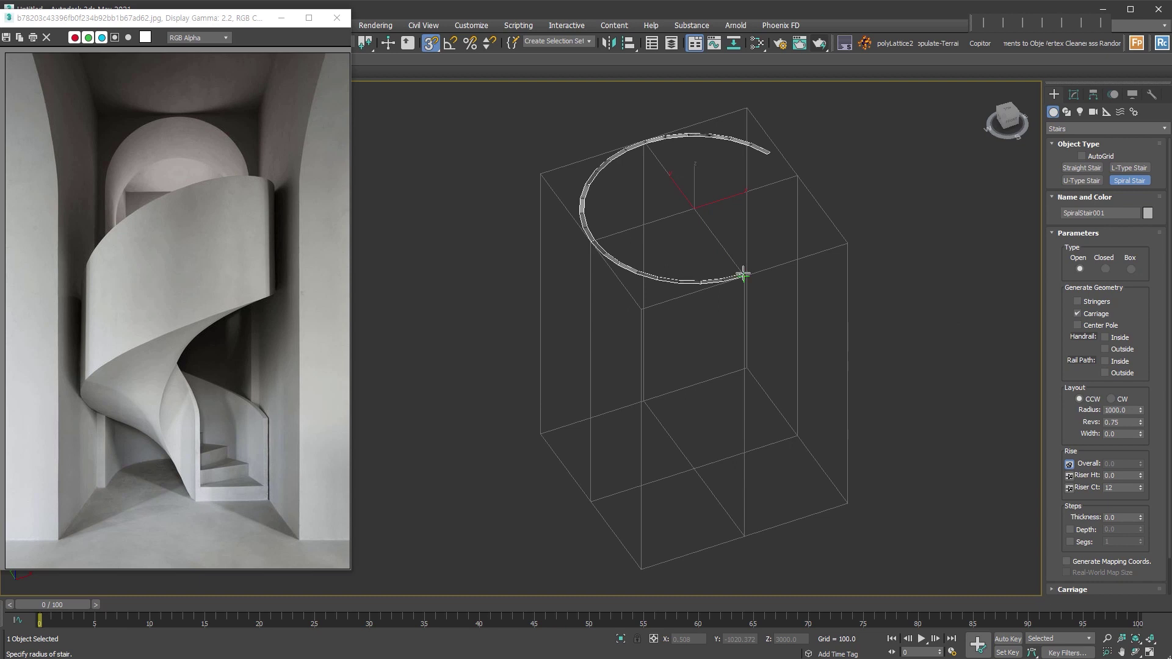
# Step: Raise the spiral stair to 3000 with 12 risers of 250, then orbit to inspect it
pyautogui.moveTo(743, 274); pyautogui.dragTo(744, 276)
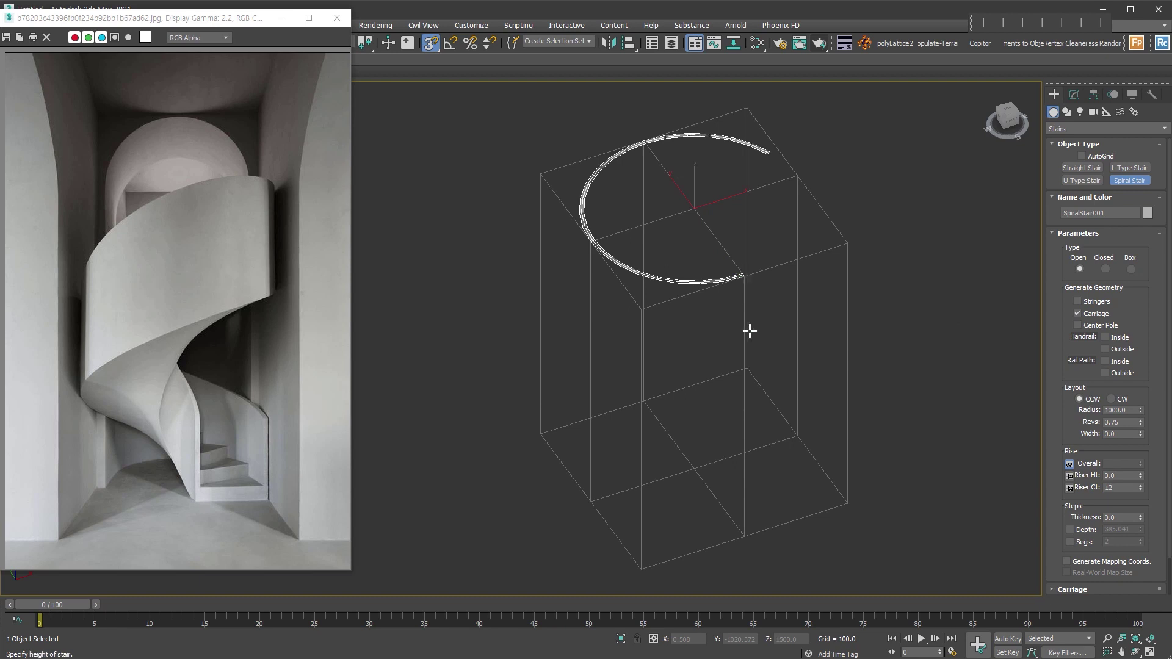
pyautogui.click(746, 536)
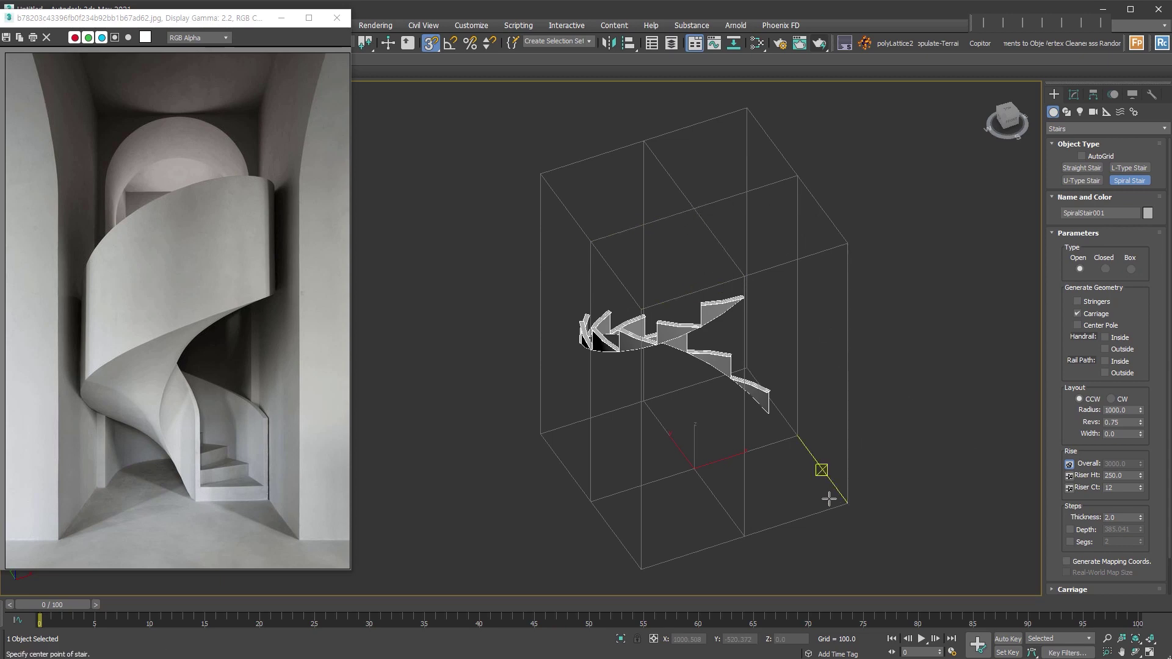
pyautogui.keyDown('alt'); pyautogui.moveTo(795, 388); pyautogui.dragTo(814, 335, button='middle'); pyautogui.keyUp('alt')
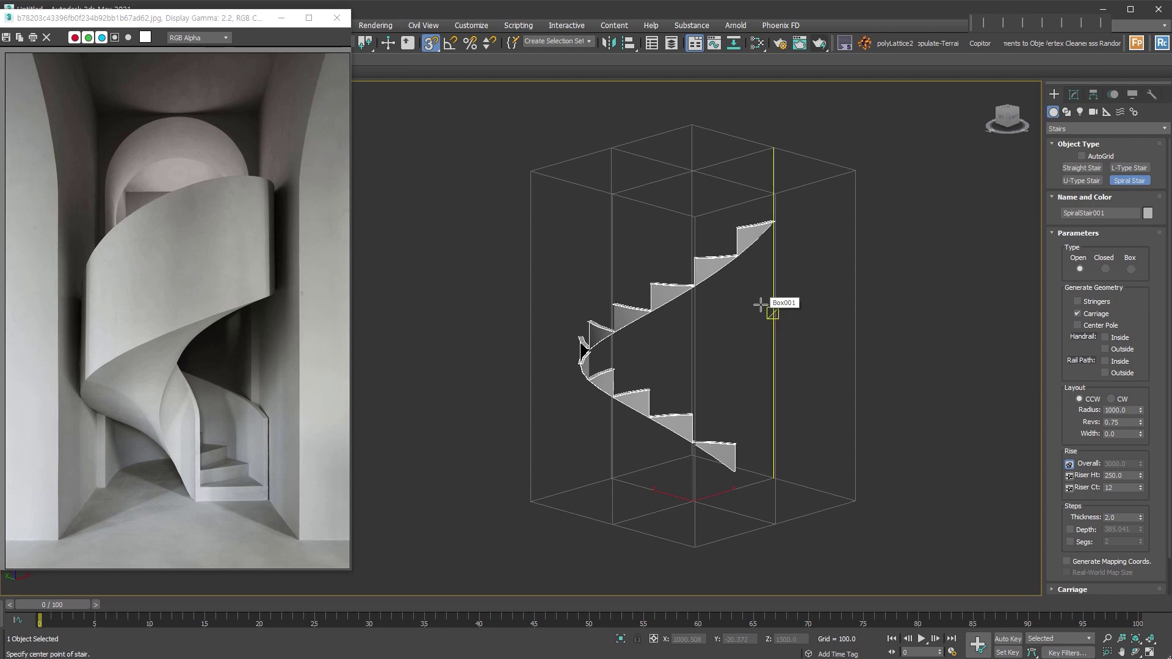
pyautogui.keyDown('alt'); pyautogui.moveTo(766, 193); pyautogui.dragTo(832, 348, button='middle'); pyautogui.keyUp('alt')
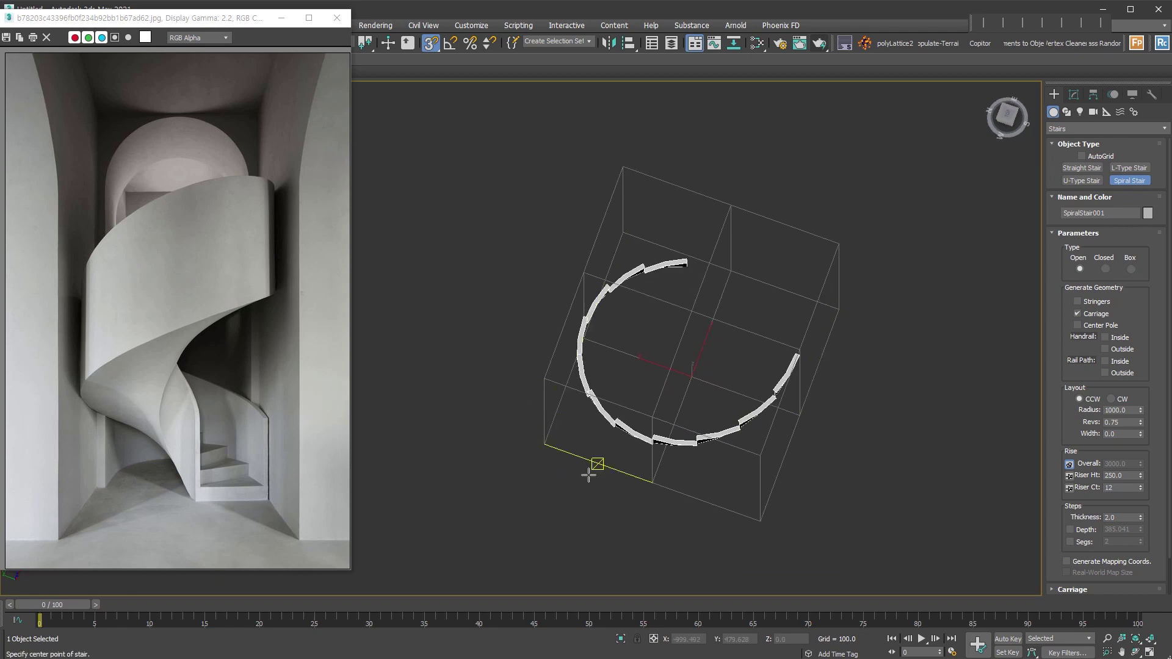
pyautogui.keyDown('alt'); pyautogui.moveTo(796, 491); pyautogui.dragTo(880, 429, button='middle'); pyautogui.keyUp('alt')
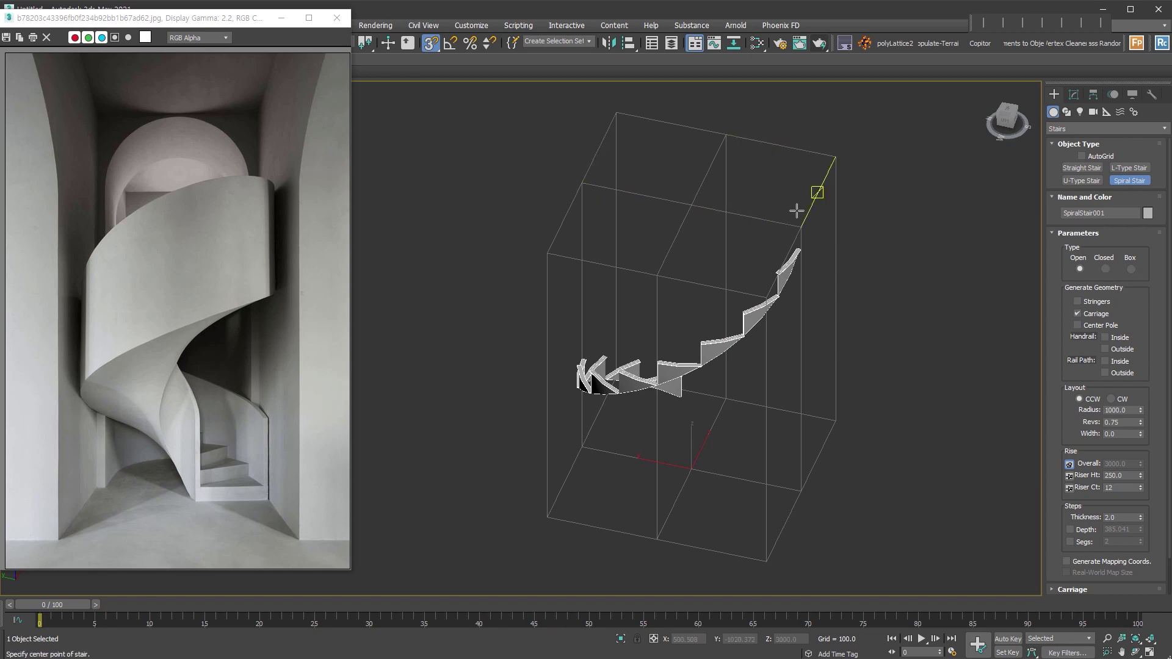
# Step: Set the spiral stair's tread width to 800
pyautogui.click(1126, 433)
pyautogui.write('800')
pyautogui.press('Return')
pyautogui.moveTo(1002, 445)
pyautogui.keyDown('alt'); pyautogui.mouseDown(button='middle')
pyautogui.moveTo(868, 306)
pyautogui.moveTo(958, 306)
pyautogui.moveTo(967, 468)
pyautogui.moveTo(845, 471)
pyautogui.mouseUp(button='middle'); pyautogui.keyUp('alt')
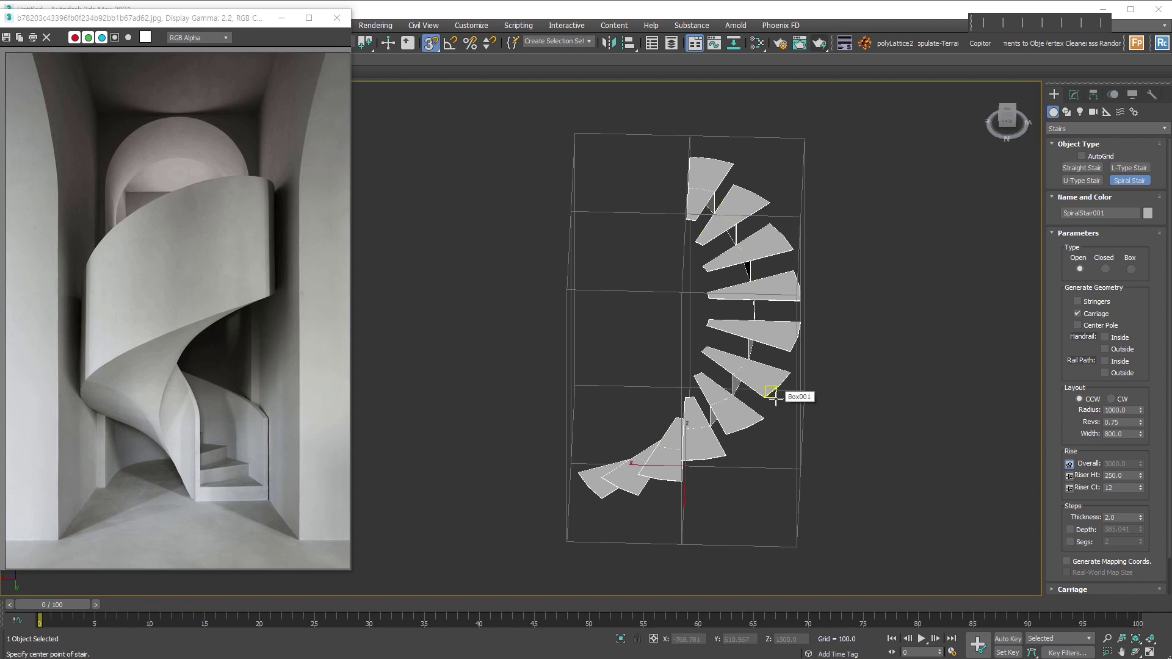
# Step: Turn off the stair's carriage and add a center pole
pyautogui.click(1092, 315)
pyautogui.click(1092, 314)
pyautogui.click(1092, 314)
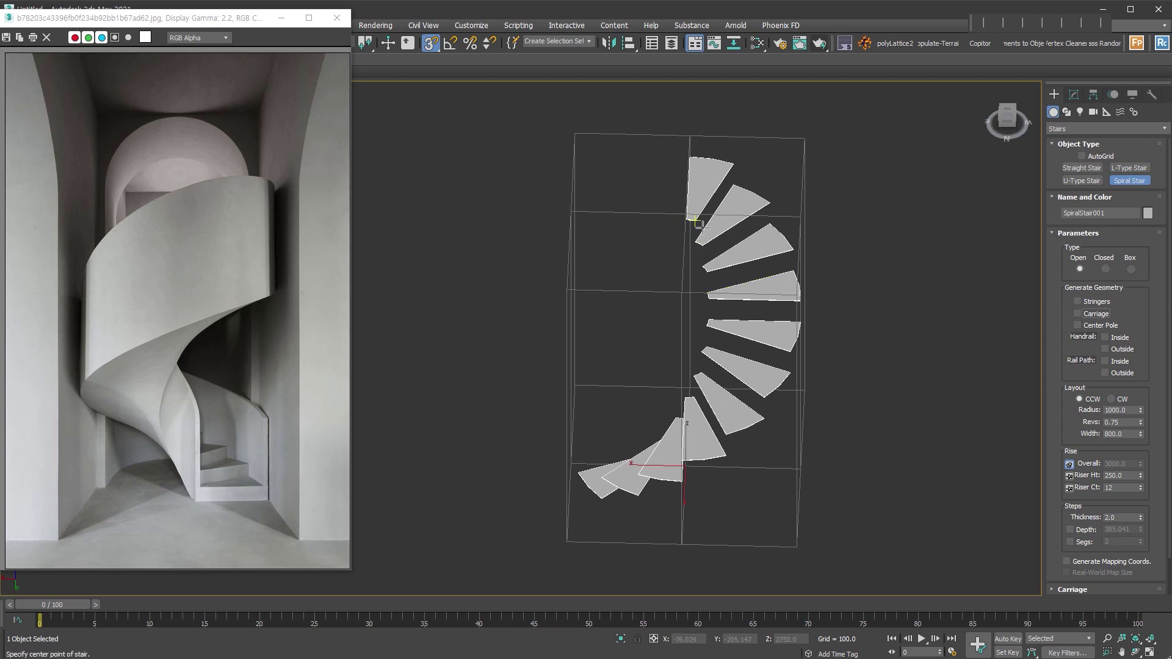
pyautogui.click(1101, 327)
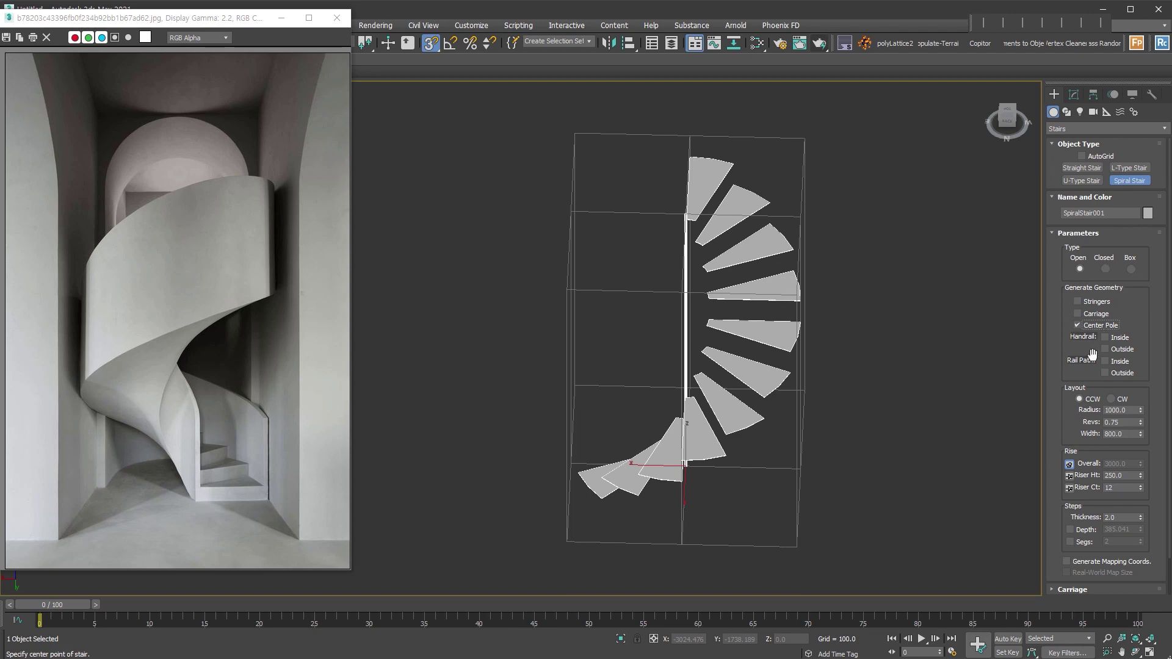
# Step: Set the center pole radius to 200
pyautogui.scroll(-1, 1072, 406)
pyautogui.click(1092, 588)
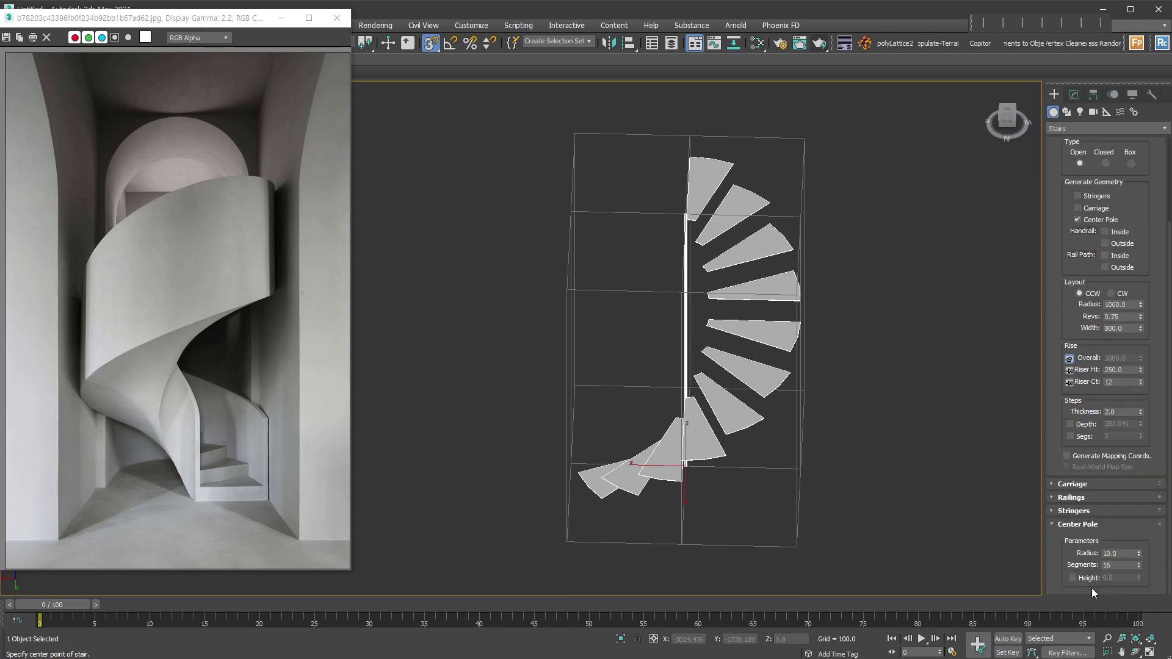
pyautogui.doubleClick(1123, 553)
pyautogui.write('100')
pyautogui.press('Return')
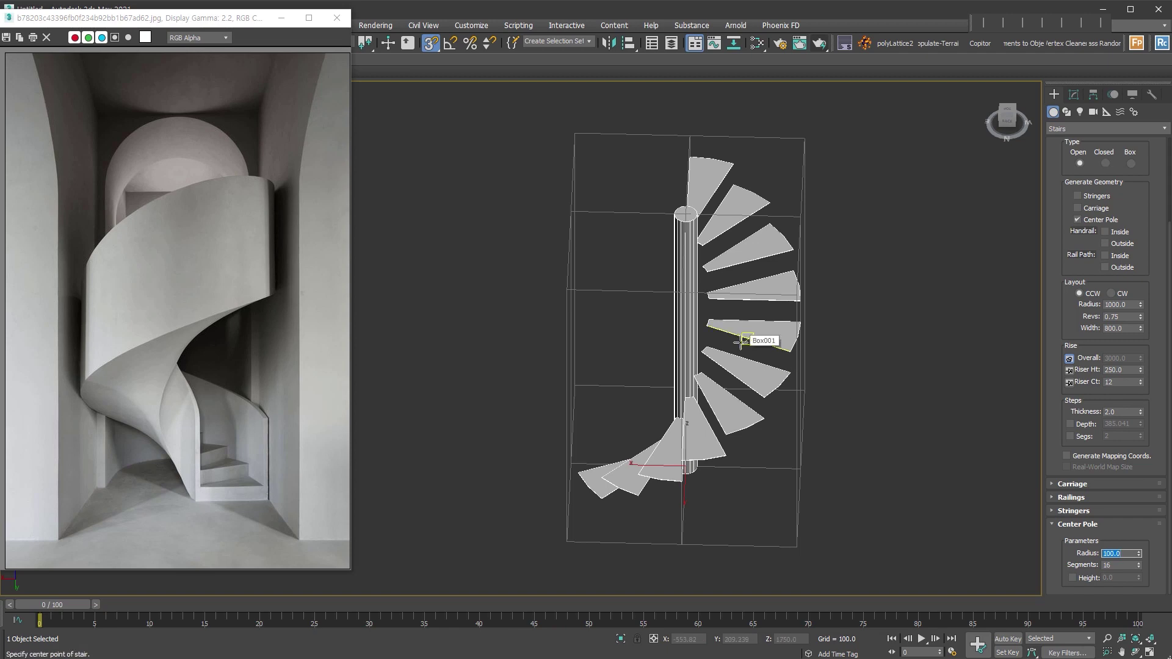
pyautogui.keyDown('alt'); pyautogui.moveTo(759, 335); pyautogui.dragTo(762, 364, button='middle'); pyautogui.keyUp('alt')
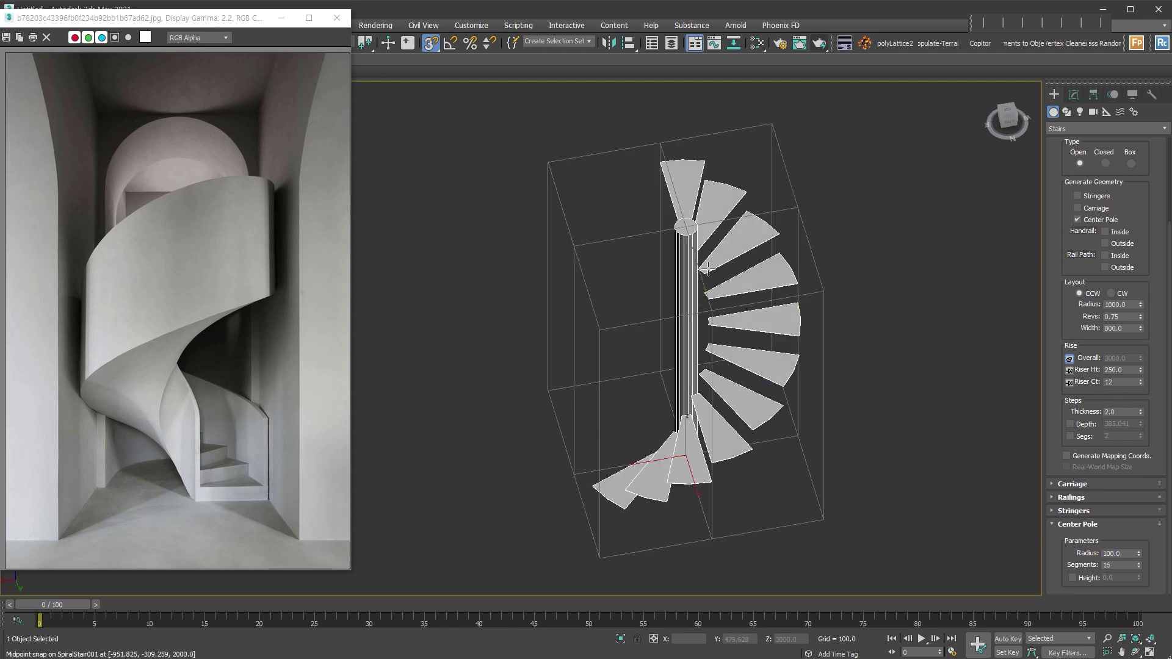
pyautogui.doubleClick(1126, 553)
pyautogui.write('200')
pyautogui.press('Return')
# Step: Set the step thickness to 30
pyautogui.moveTo(880, 511)
pyautogui.keyDown('alt'); pyautogui.mouseDown(button='middle')
pyautogui.moveTo(840, 484)
pyautogui.moveTo(865, 484)
pyautogui.mouseUp(button='middle'); pyautogui.keyUp('alt')
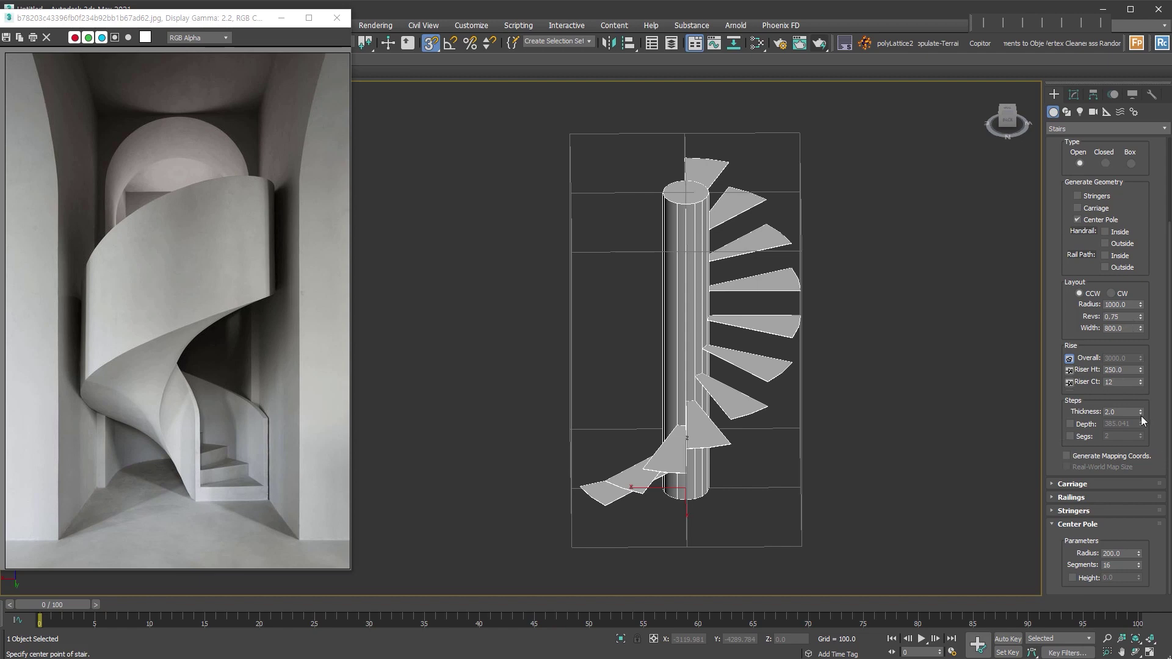
pyautogui.moveTo(1129, 412); pyautogui.dragTo(1057, 415)
pyautogui.write('30')
pyautogui.press('Return')
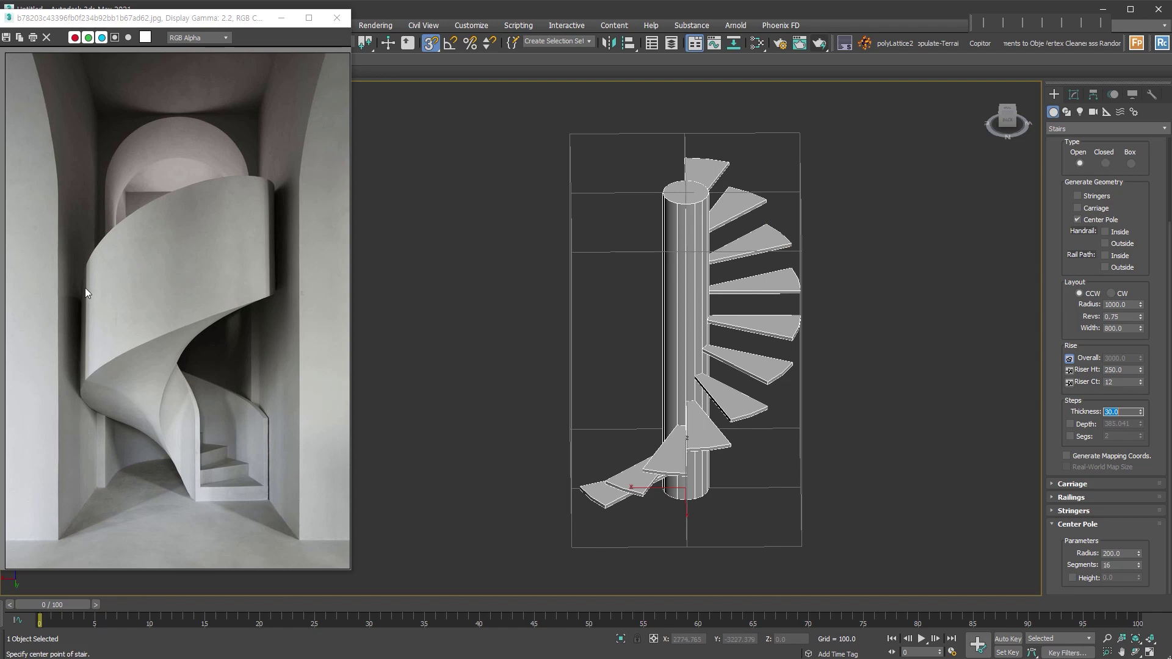
pyautogui.click(1122, 268)
pyautogui.click(1089, 499)
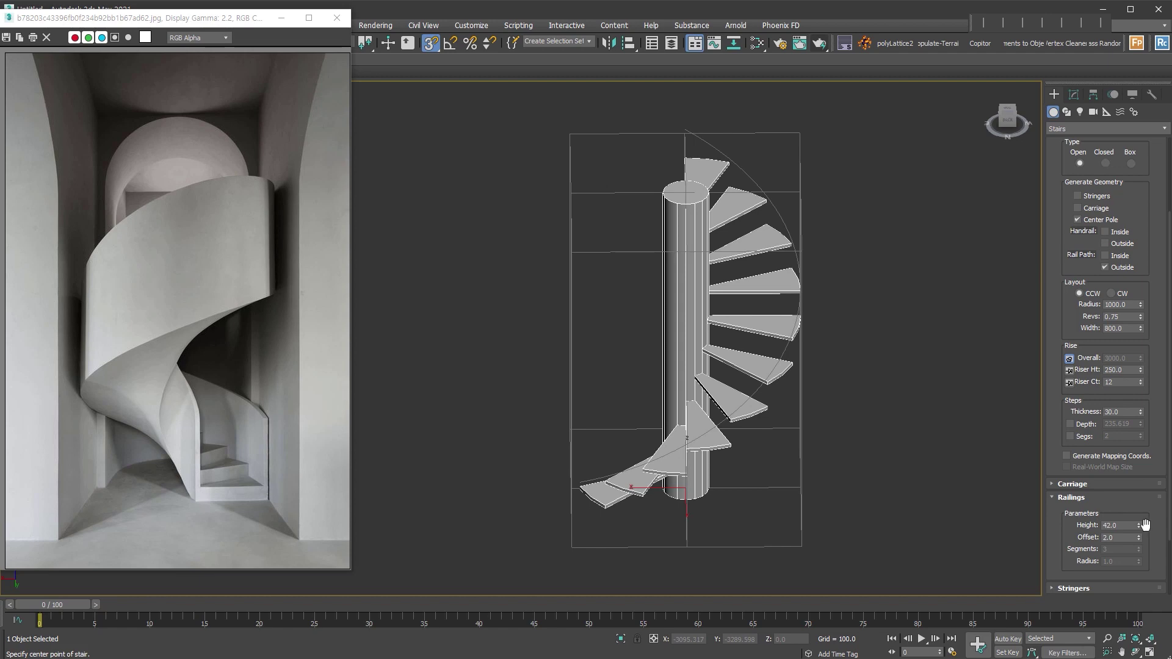
pyautogui.moveTo(1139, 525); pyautogui.dragTo(1139, 488)
pyautogui.scroll(-1, 1142, 544)
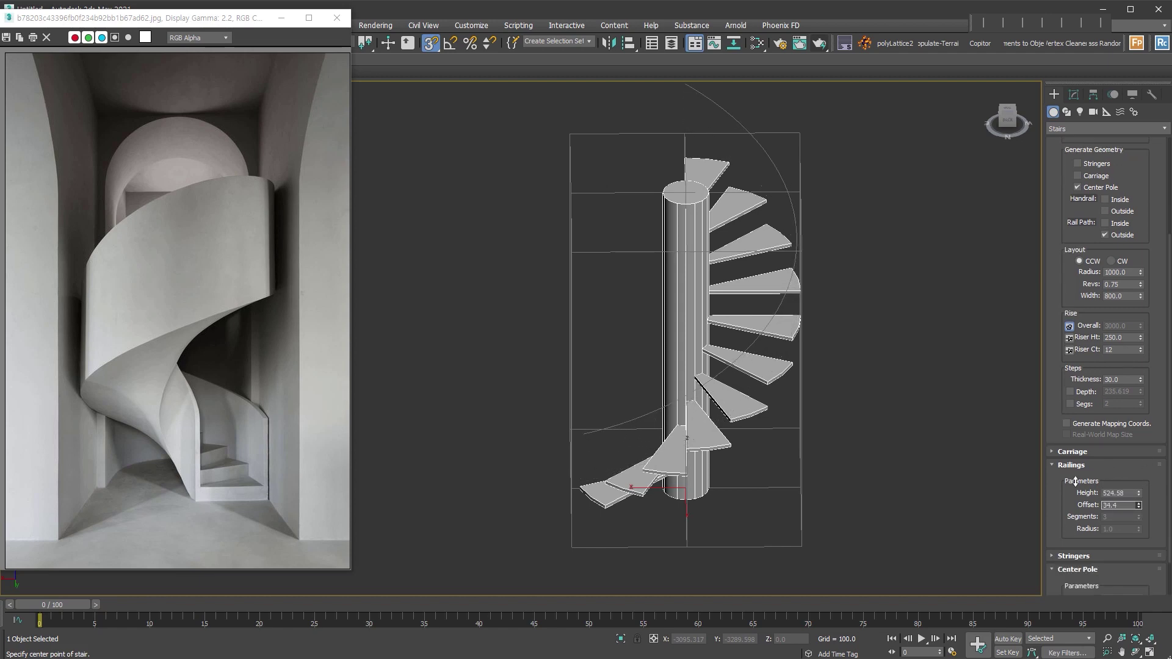
pyautogui.moveTo(1088, 517); pyautogui.dragTo(1087, 478)
pyautogui.scroll(3, 1117, 397)
pyautogui.click(1112, 371)
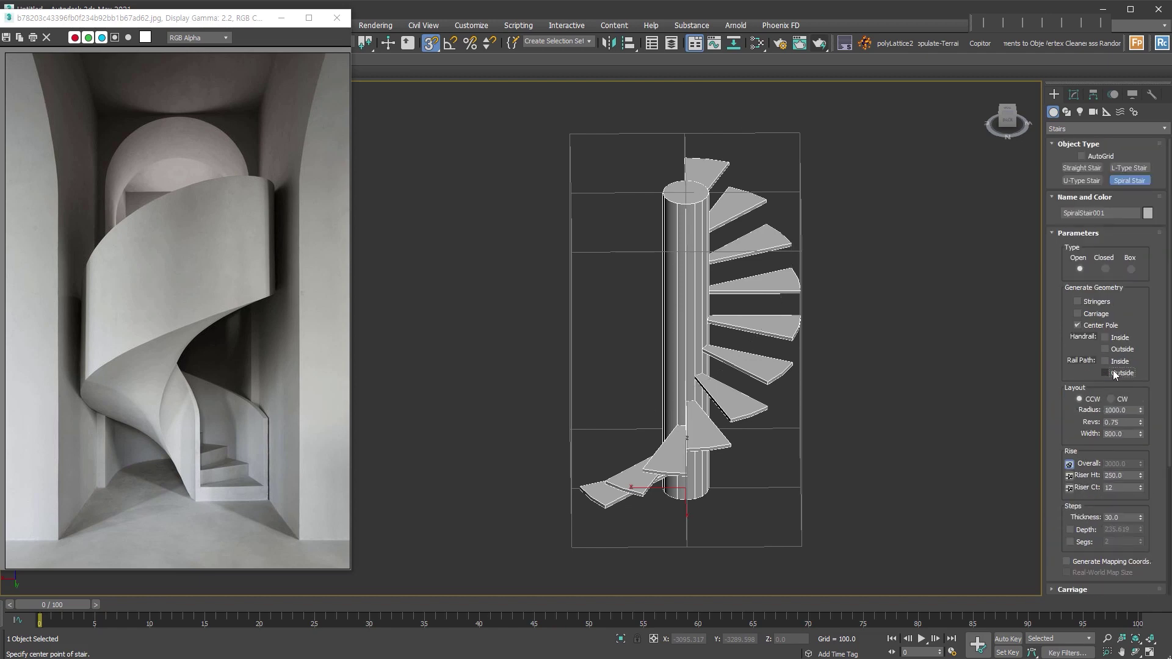
# Step: Remove the center pole, make the stair closed, and give each step 10 segments
pyautogui.click(1092, 327)
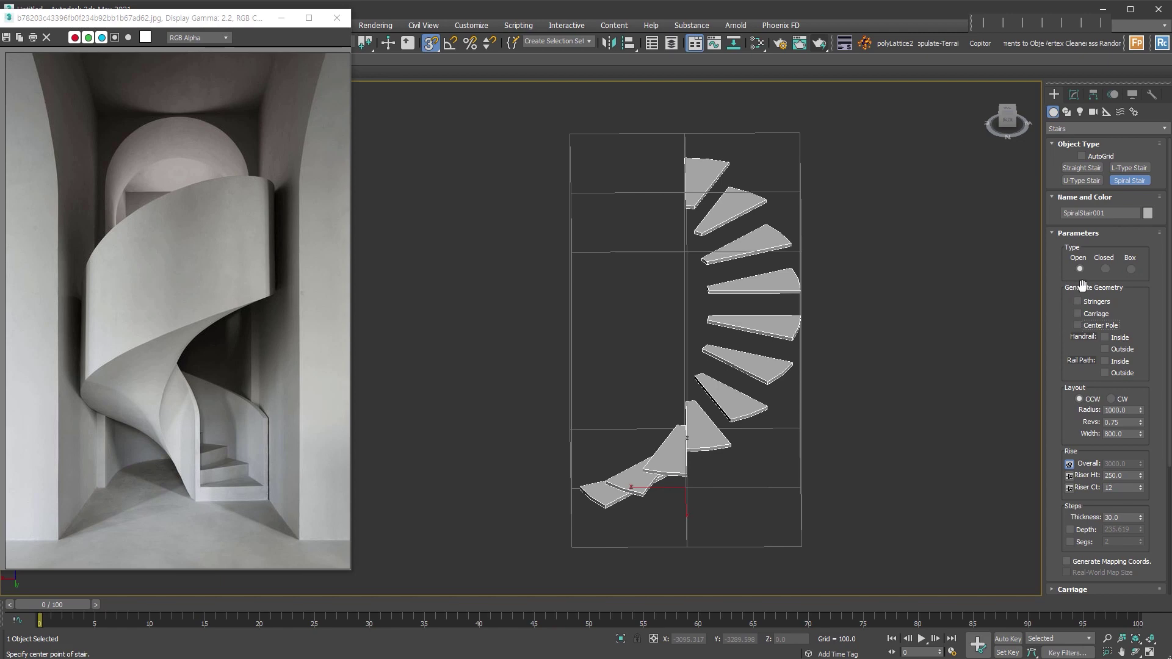
pyautogui.click(1106, 269)
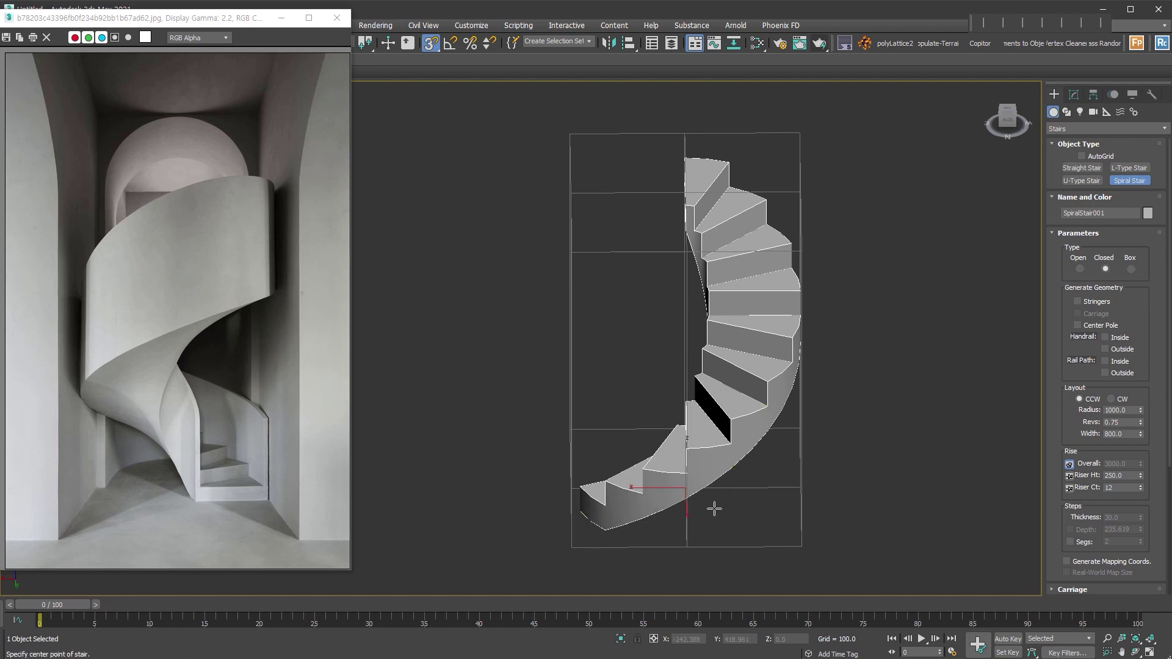
pyautogui.scroll(5, 712, 505)
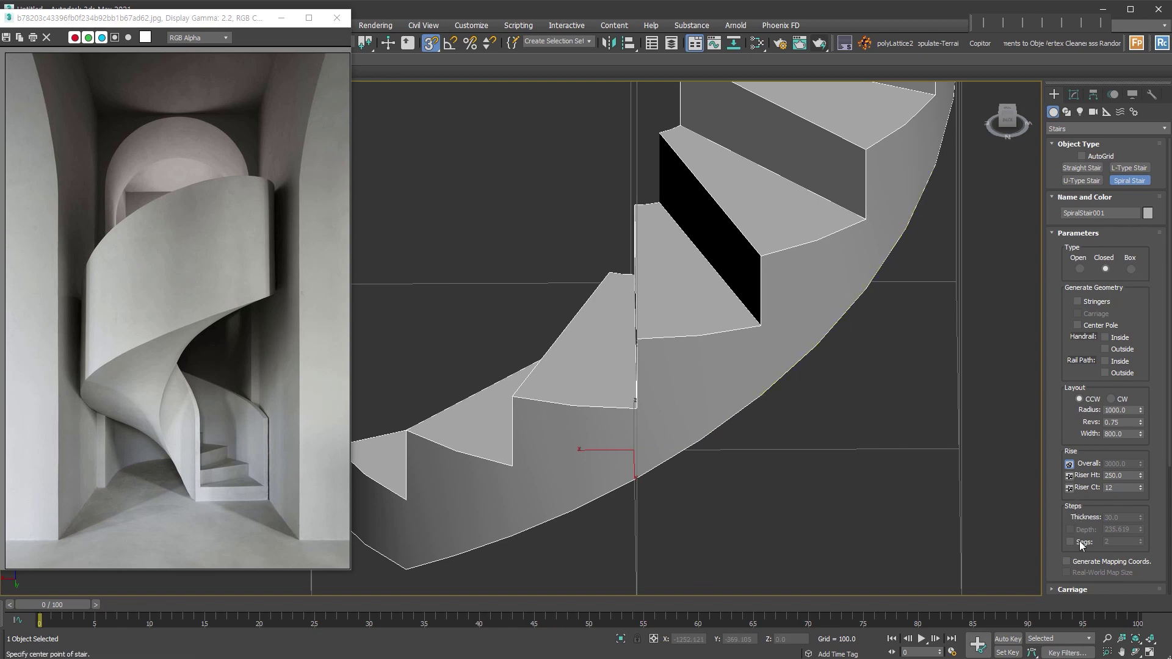
pyautogui.click(1078, 543)
pyautogui.press('Tab')
pyautogui.write('10')
pyautogui.press('Return')
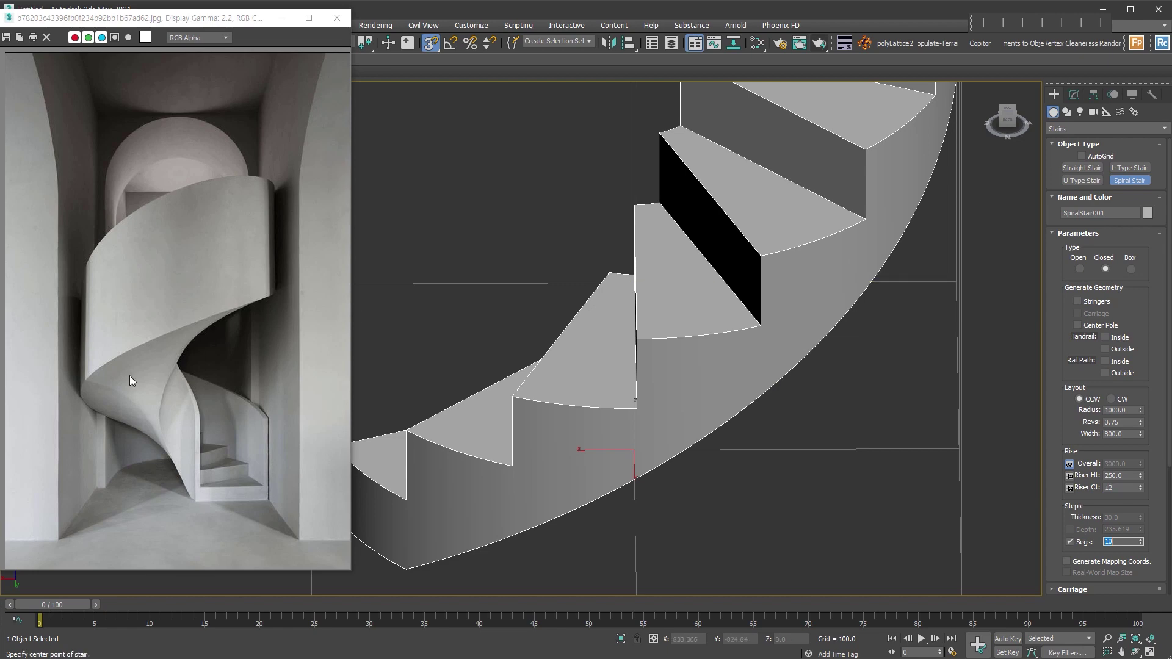
# Step: Zoom to the whole stair in front view and switch on Stringers
pyautogui.press('z')
pyautogui.press('f')
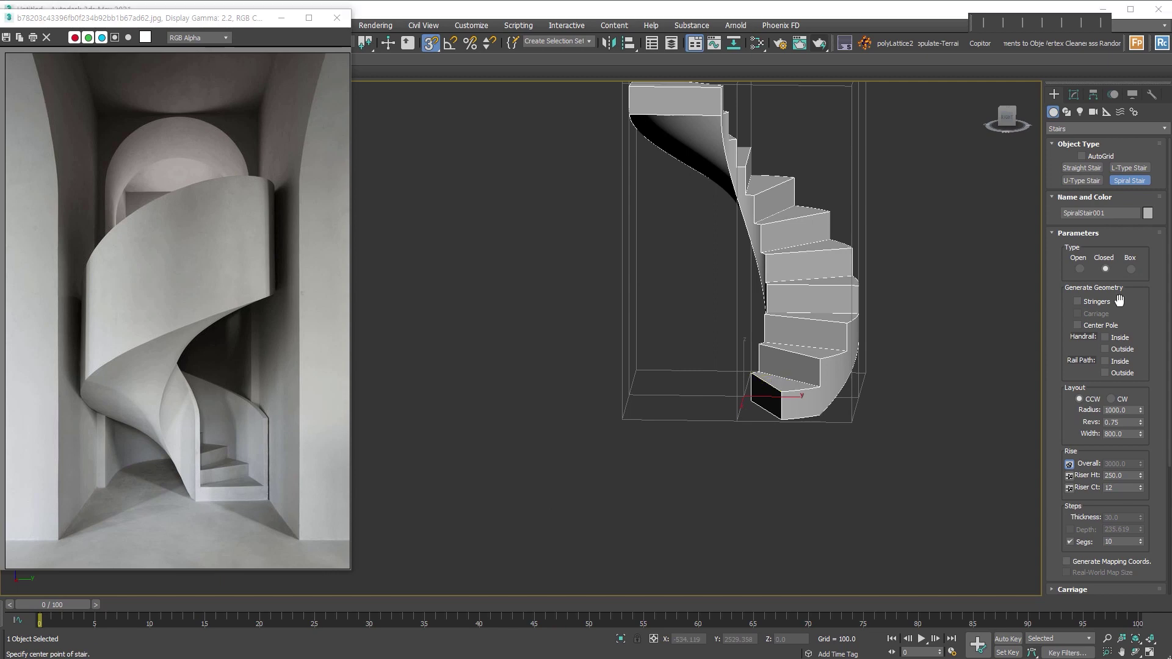
pyautogui.click(1081, 302)
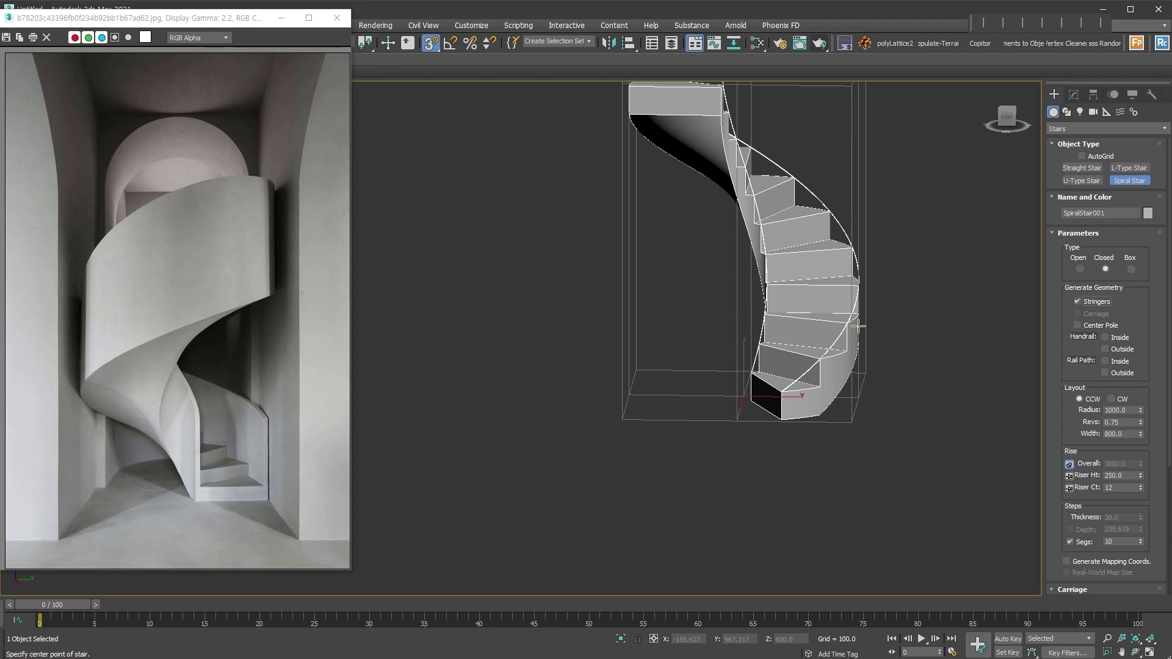
# Step: In the Stringers rollout, set stringer width to 50 and depth to 500
pyautogui.scroll(-2, 1090, 510)
pyautogui.scroll(-3, 1092, 509)
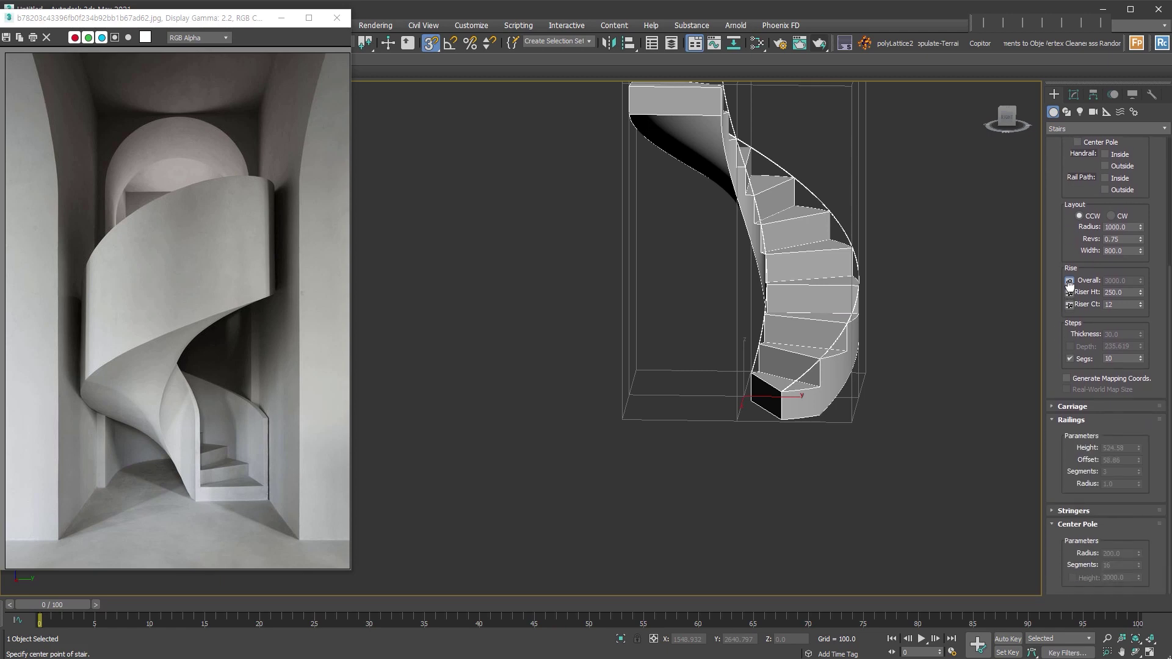
pyautogui.click(1094, 510)
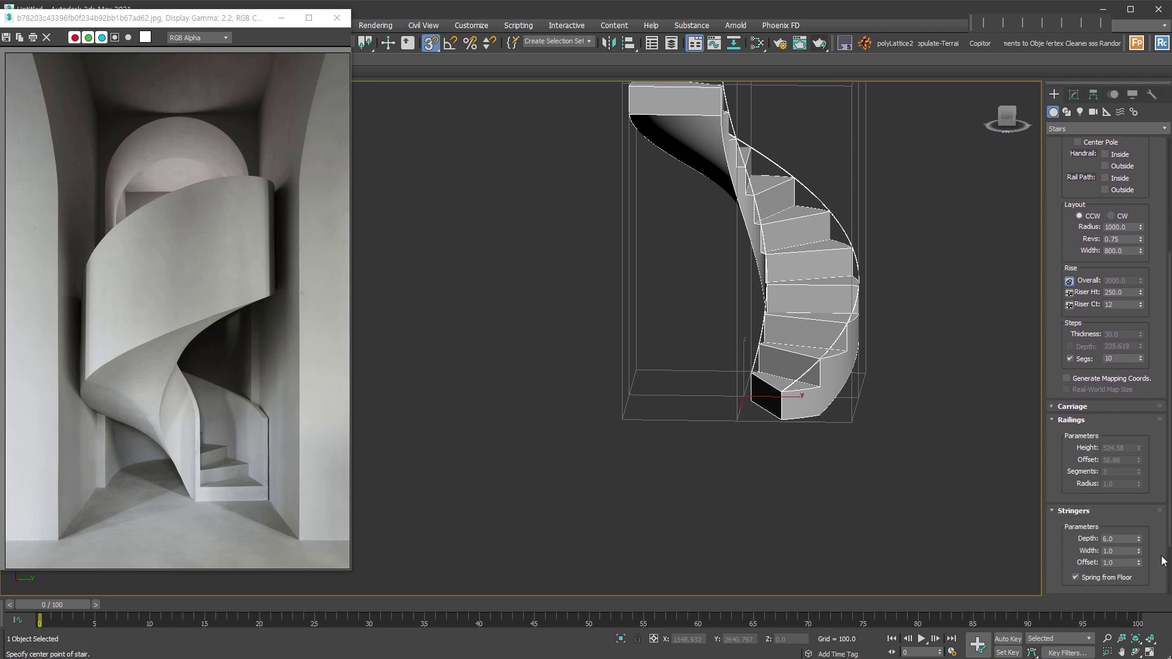
pyautogui.moveTo(1138, 551)
pyautogui.mouseDown()
pyautogui.moveTo(1155, 573)
pyautogui.moveTo(1155, 550)
pyautogui.mouseUp()
pyautogui.click(1136, 552)
pyautogui.write('50')
pyautogui.press('Return')
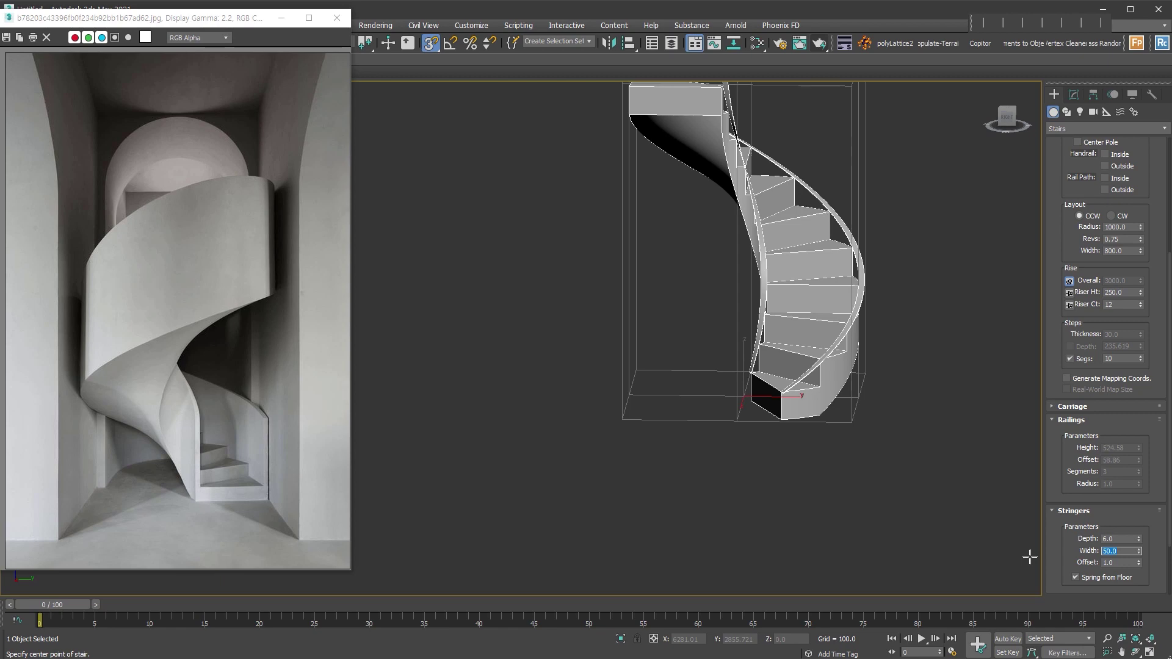
pyautogui.doubleClick(1125, 292)
pyautogui.click(1111, 539)
pyautogui.write('500')
pyautogui.press('Return')
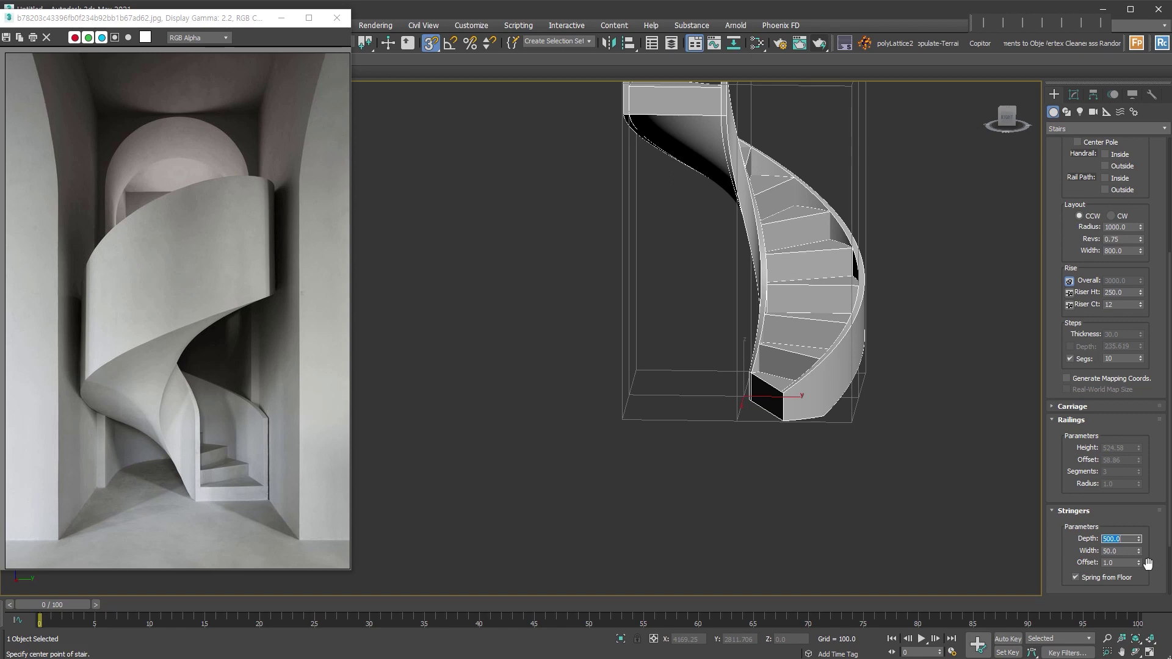
pyautogui.moveTo(879, 332)
pyautogui.keyDown('alt'); pyautogui.mouseDown(button='middle')
pyautogui.moveTo(869, 363)
pyautogui.moveTo(821, 373)
pyautogui.mouseUp(button='middle'); pyautogui.keyUp('alt')
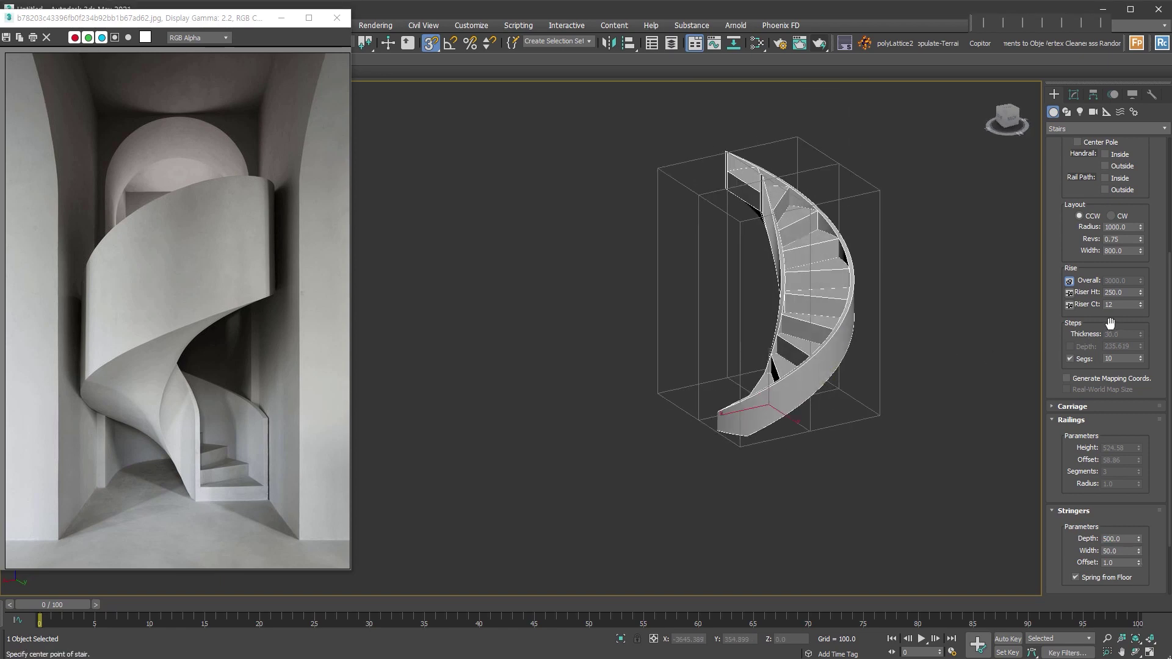
pyautogui.click(1070, 305)
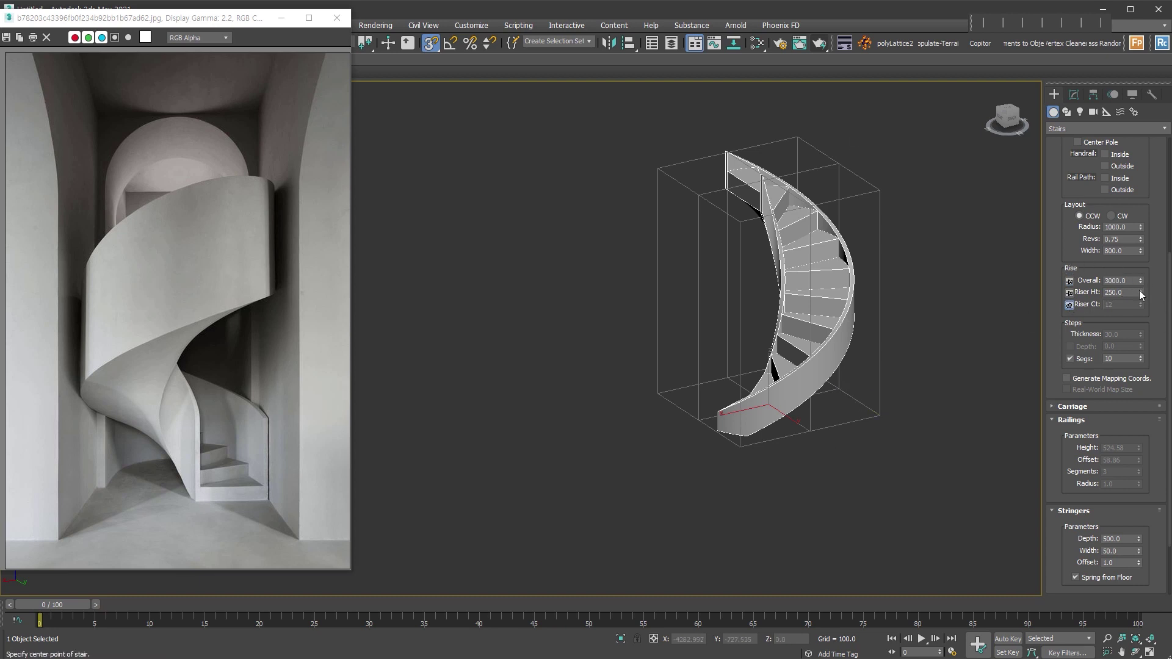
pyautogui.keyDown('alt'); pyautogui.moveTo(973, 335); pyautogui.dragTo(819, 327, button='middle'); pyautogui.keyUp('alt')
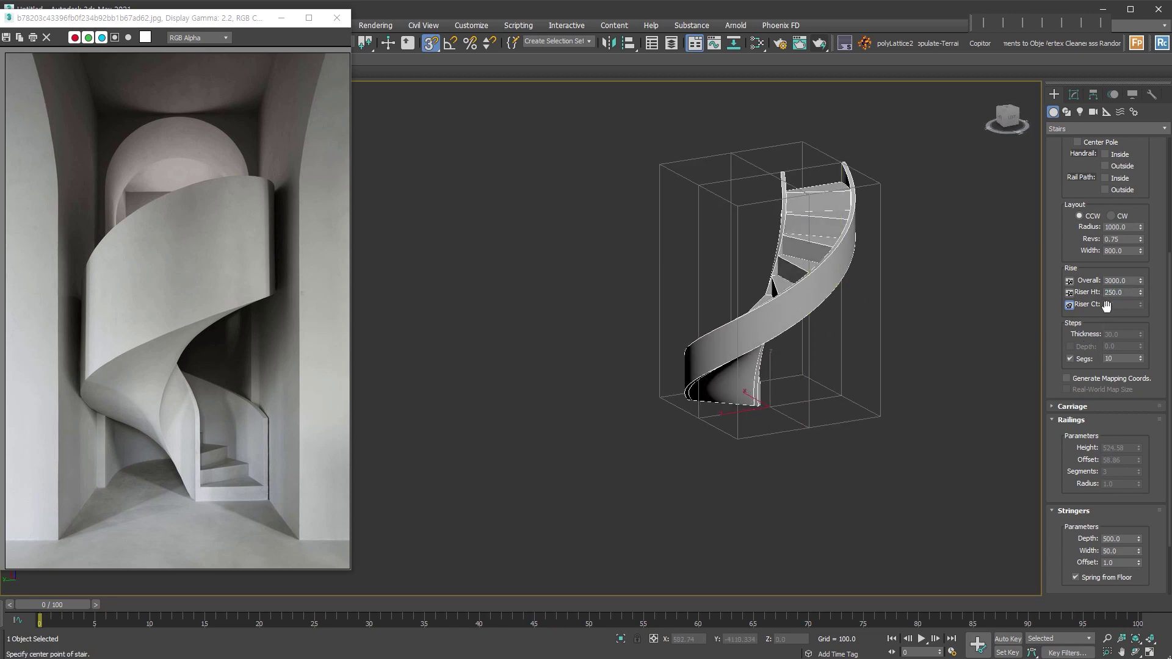
pyautogui.press('k')
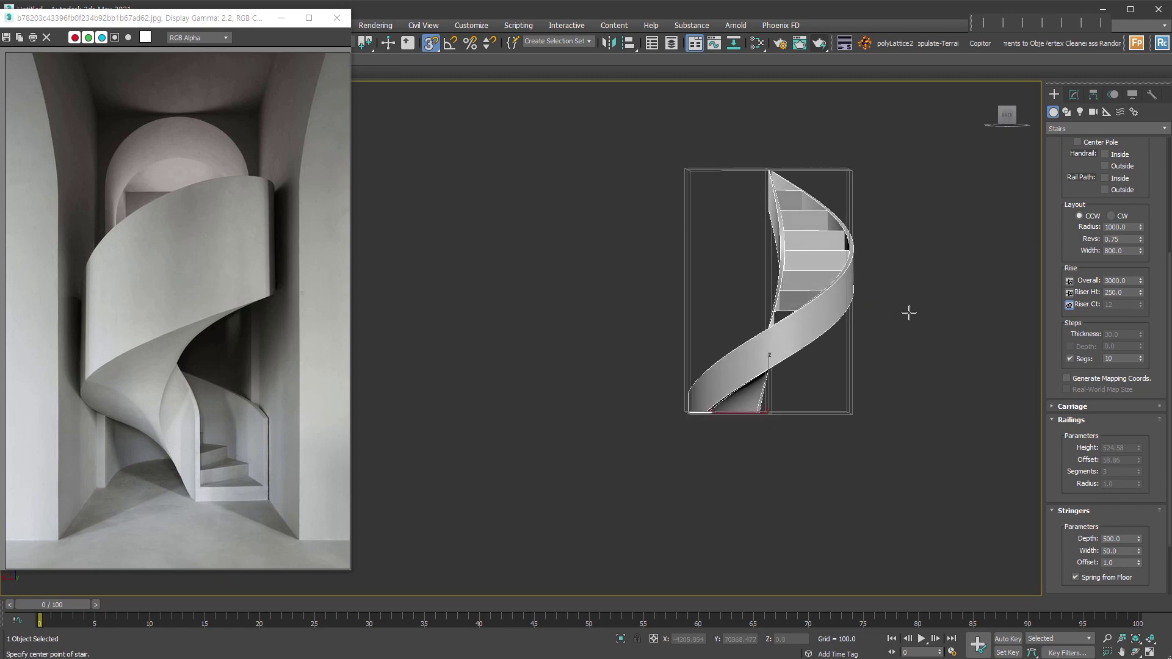
pyautogui.keyDown('alt'); pyautogui.moveTo(960, 334); pyautogui.dragTo(931, 354, button='middle'); pyautogui.keyUp('alt')
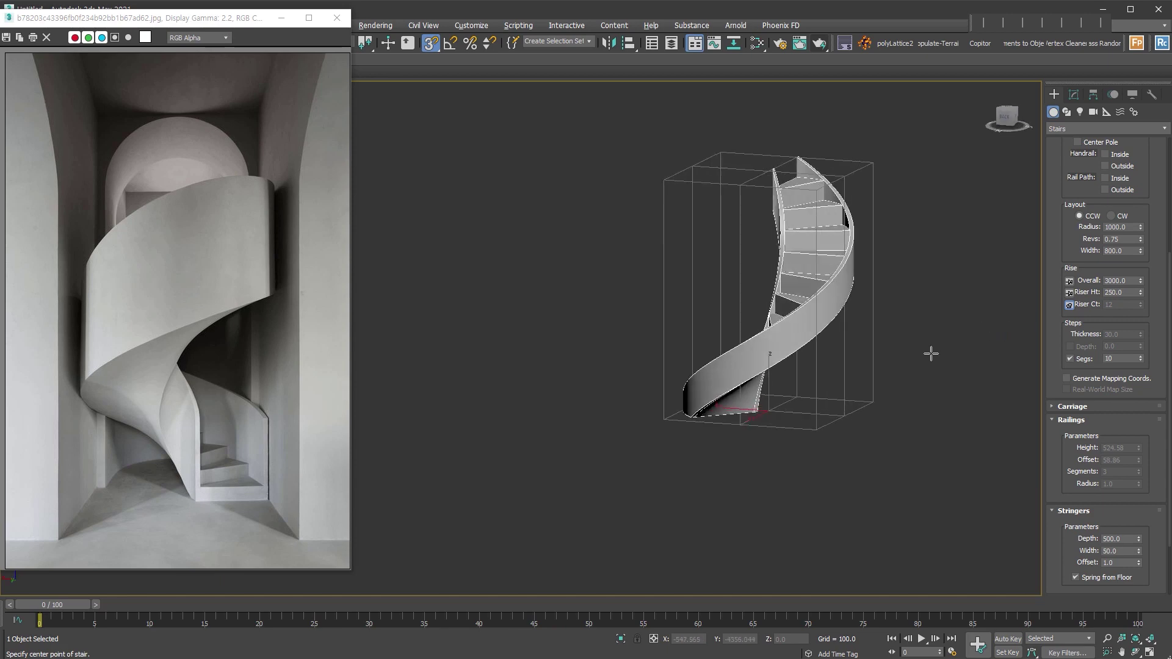
pyautogui.click(1071, 281)
pyautogui.keyDown('alt'); pyautogui.moveTo(935, 325); pyautogui.dragTo(934, 370, button='middle'); pyautogui.keyUp('alt')
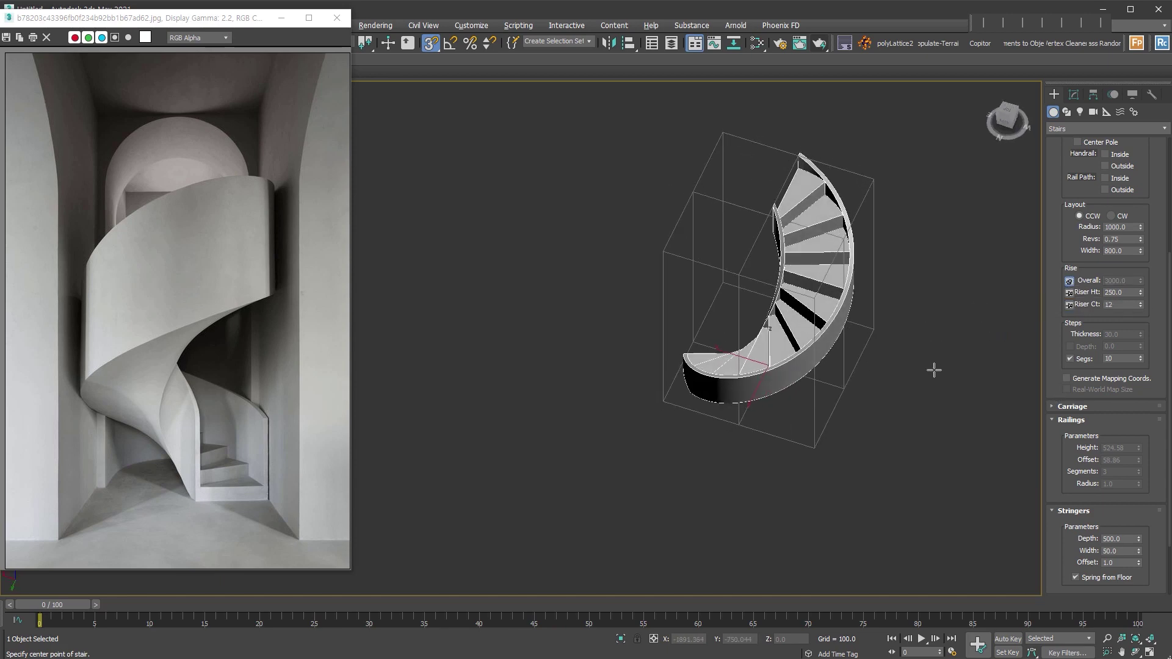
# Step: Set the Riser Ct spinner to 16 risers of 187.5 height, then view from Top
pyautogui.scroll(4, 879, 300)
pyautogui.click(1140, 303)
pyautogui.write('200')
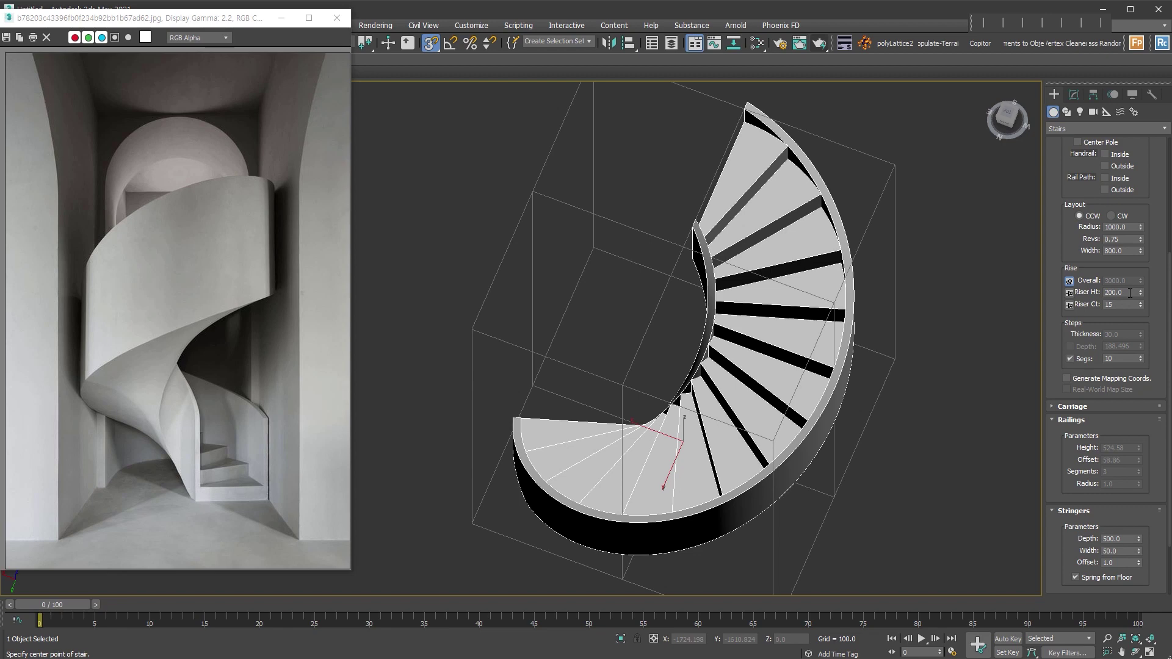
pyautogui.click(1141, 302)
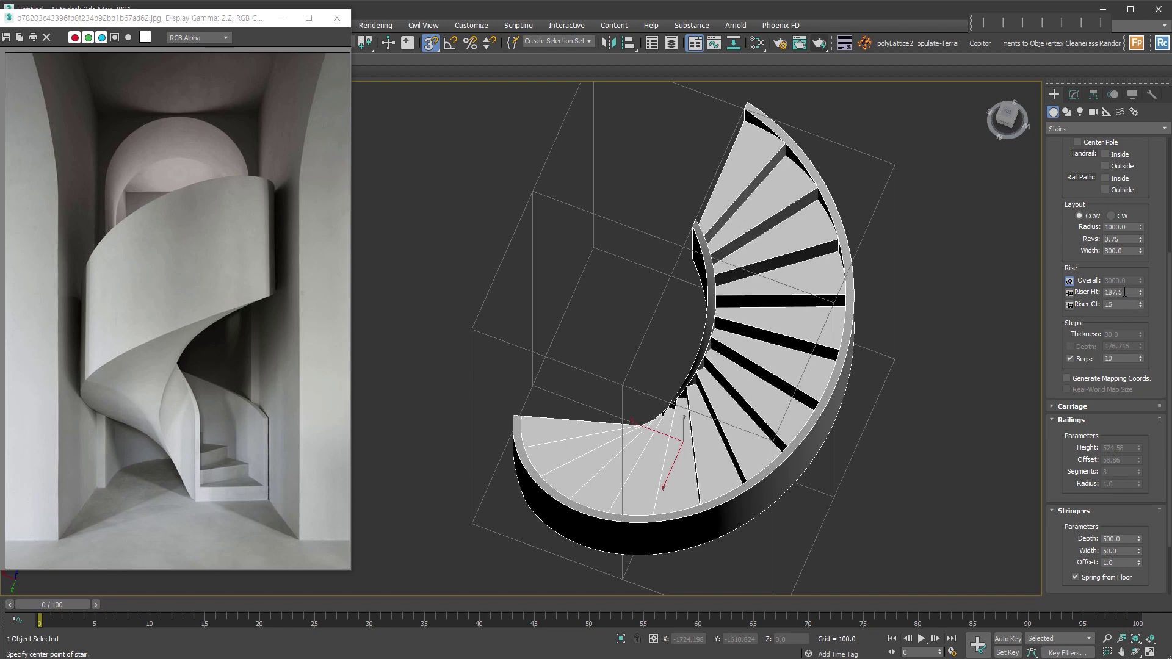
pyautogui.click(1141, 302)
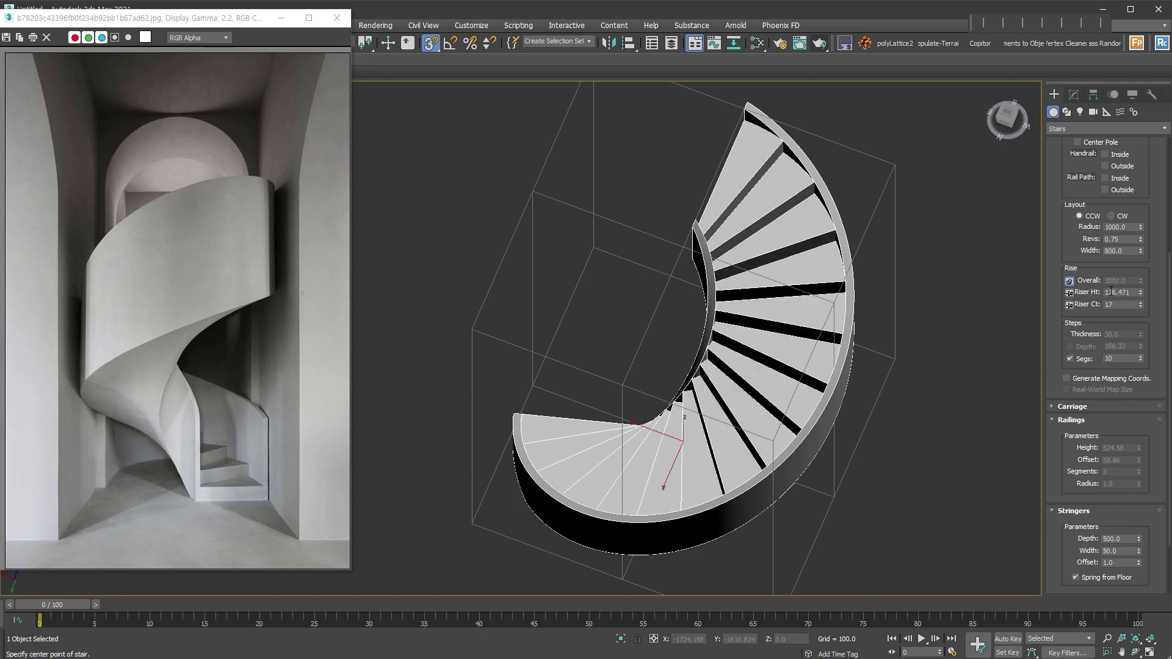
pyautogui.click(1140, 302)
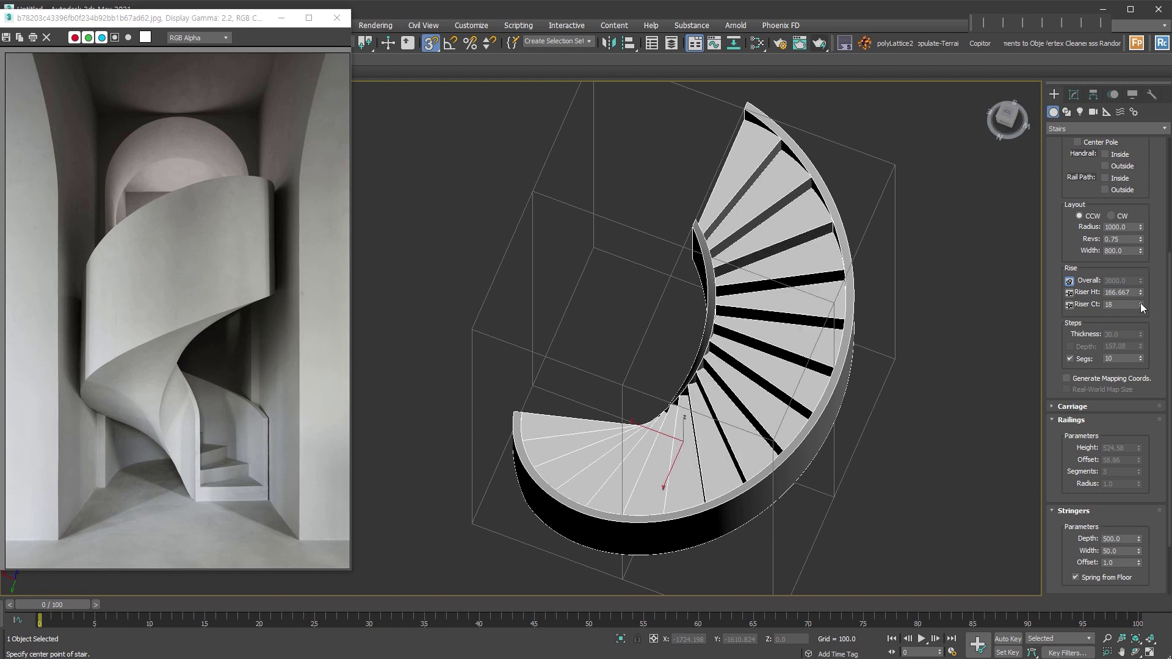
pyautogui.moveTo(1140, 303); pyautogui.dragTo(1142, 307)
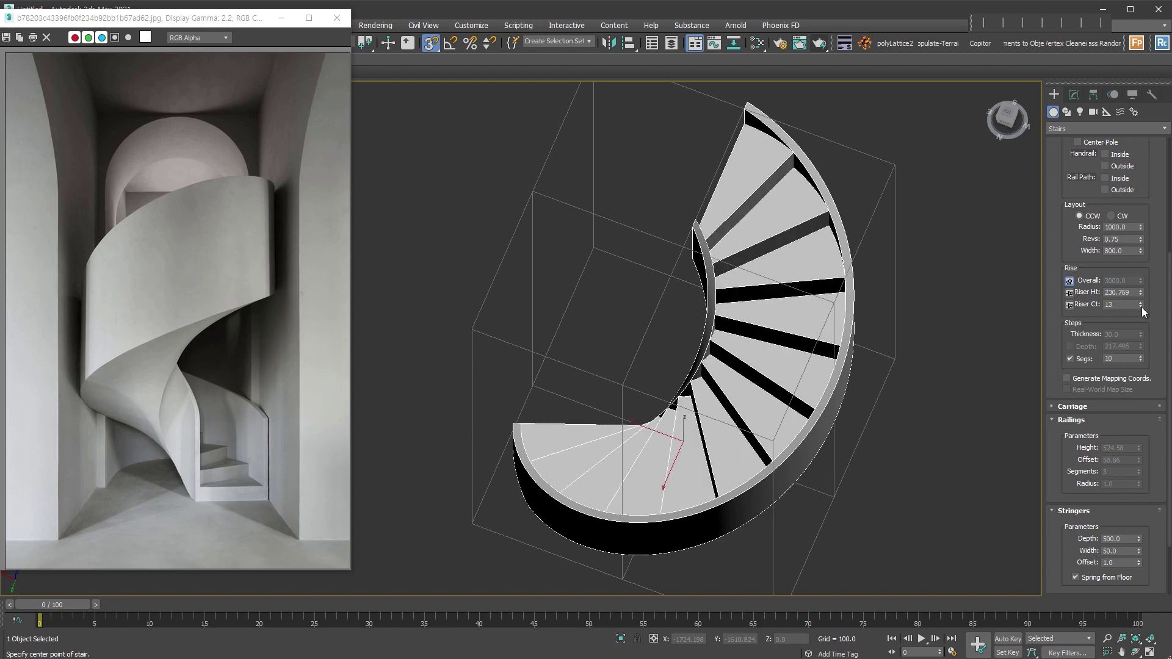
pyautogui.click(1140, 302)
pyautogui.click(1140, 302)
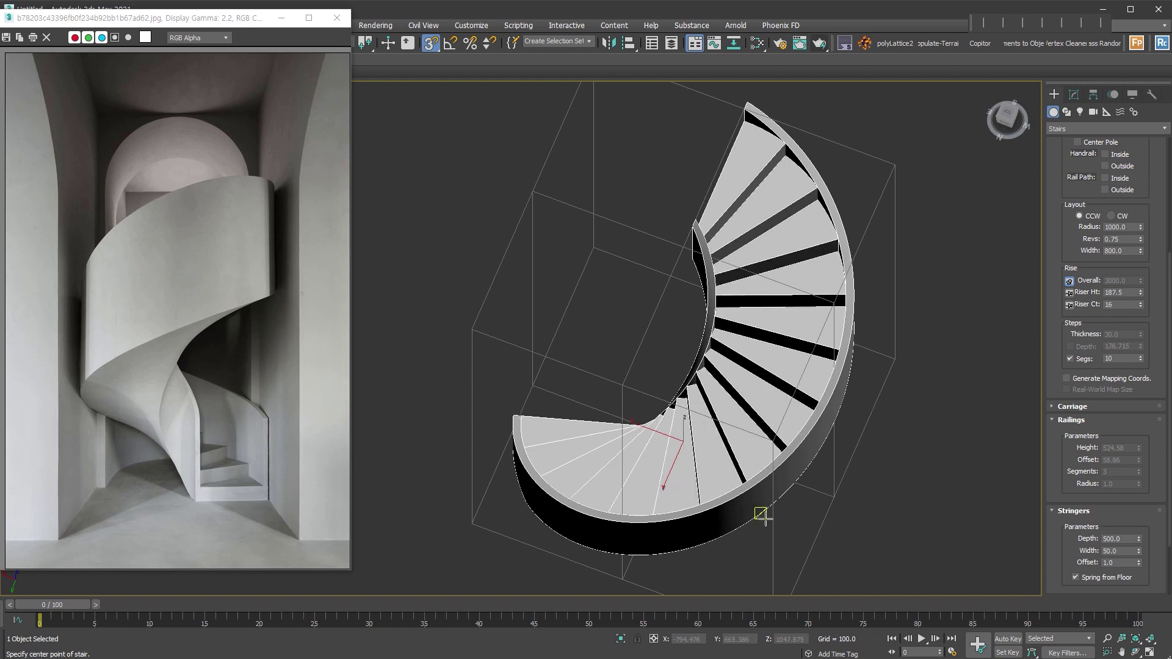
pyautogui.press('t')
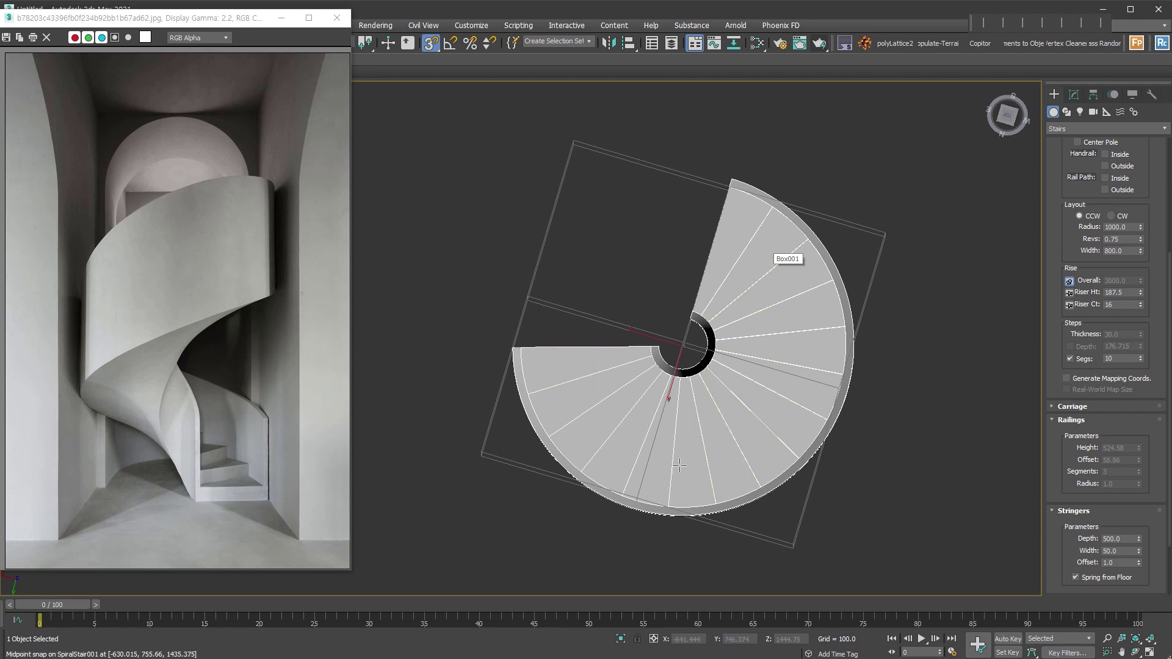
# Step: Set the stair's revolutions to 1.0 for a full circle
pyautogui.doubleClick(1122, 239)
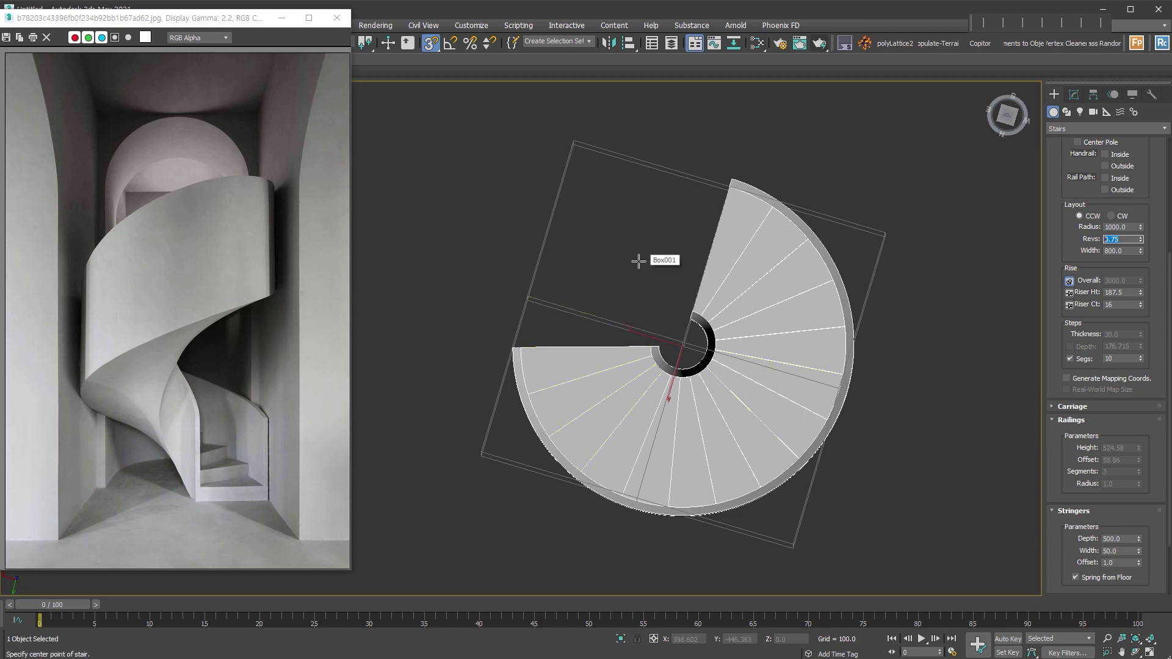
pyautogui.write('1')
pyautogui.press('Return')
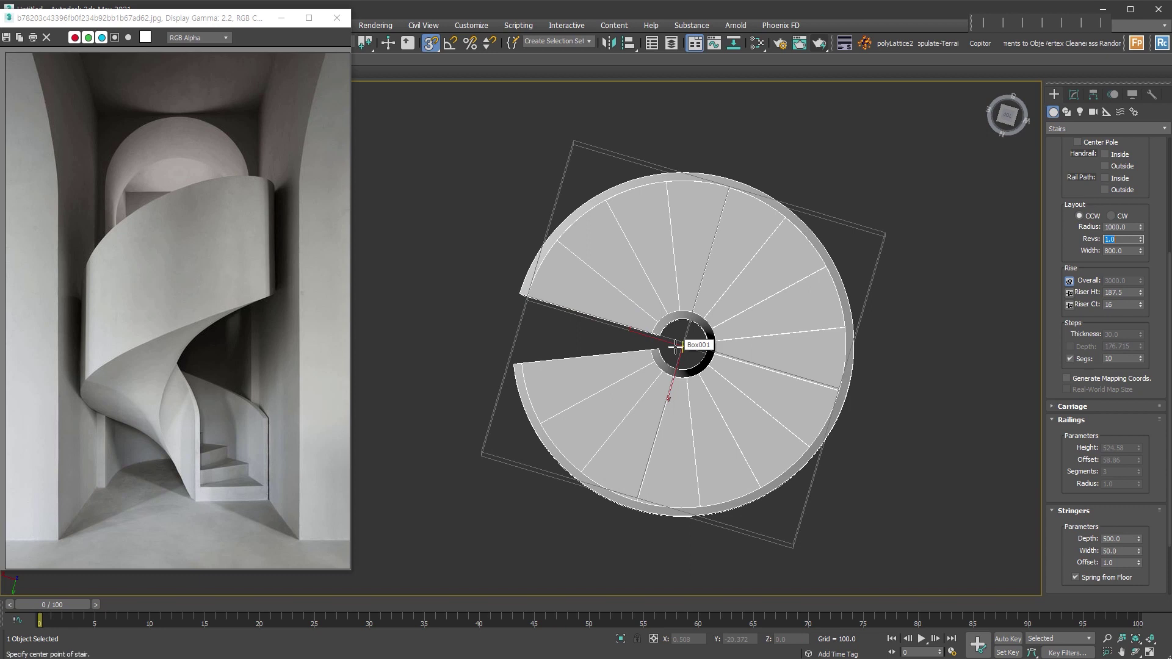
# Step: End stair creation and choose Rotate from the quad menu
pyautogui.rightClick(589, 360)
pyautogui.rightClick(708, 283)
pyautogui.click(734, 303)
# Step: Rotate the stair -90° with Angle Snap on, then show its parameters in Modify
pyautogui.press('a')
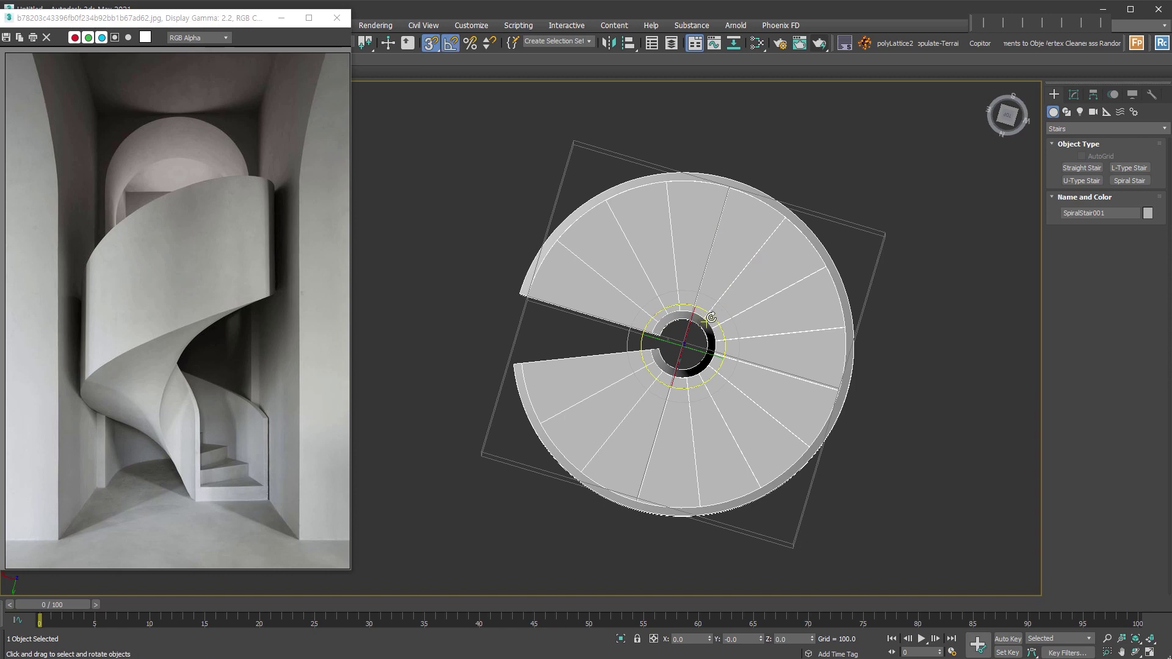
pyautogui.moveTo(712, 317); pyautogui.dragTo(723, 389)
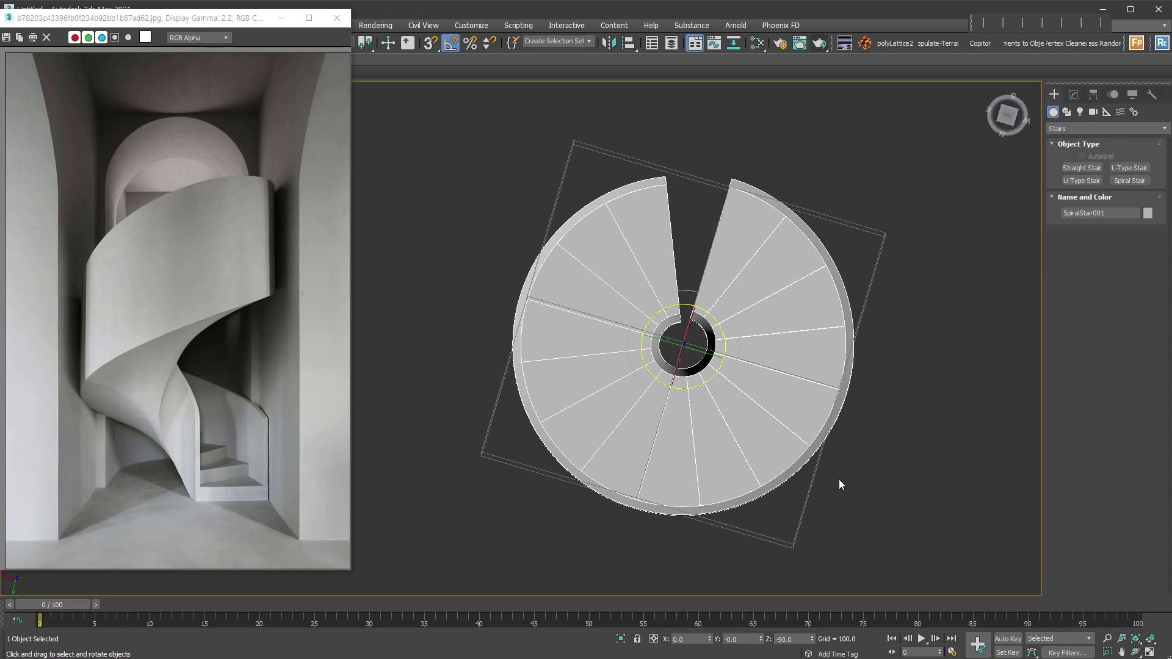
pyautogui.moveTo(797, 517)
pyautogui.keyDown('alt'); pyautogui.mouseDown(button='middle')
pyautogui.moveTo(670, 446)
pyautogui.moveTo(646, 461)
pyautogui.mouseUp(button='middle'); pyautogui.keyUp('alt')
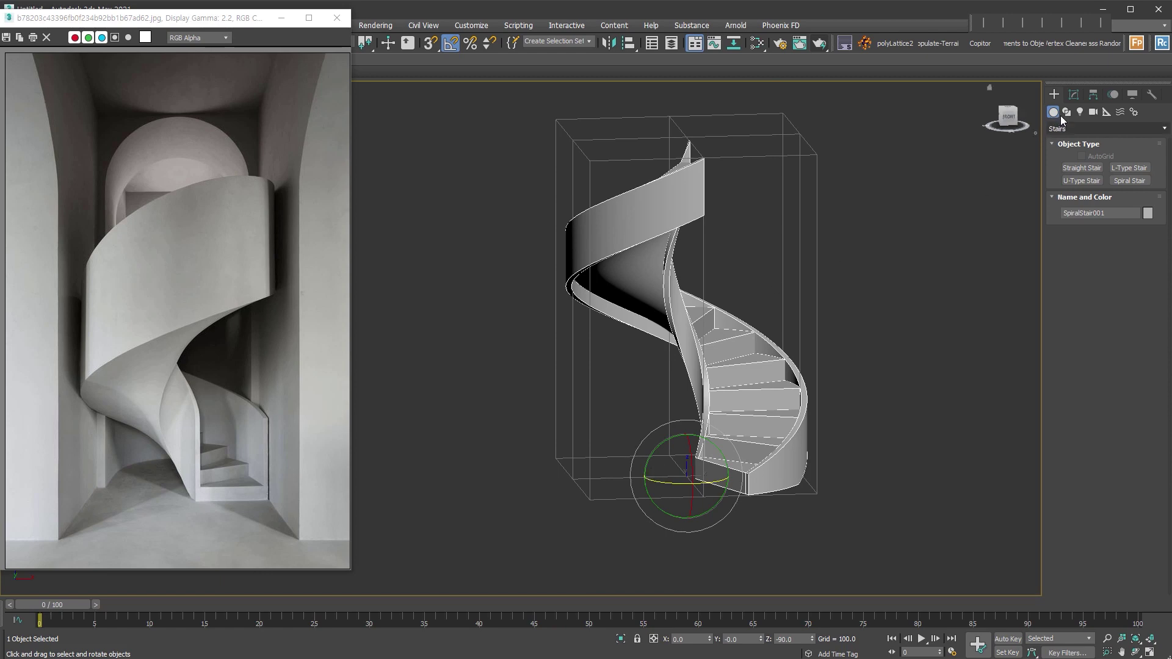
pyautogui.click(1074, 94)
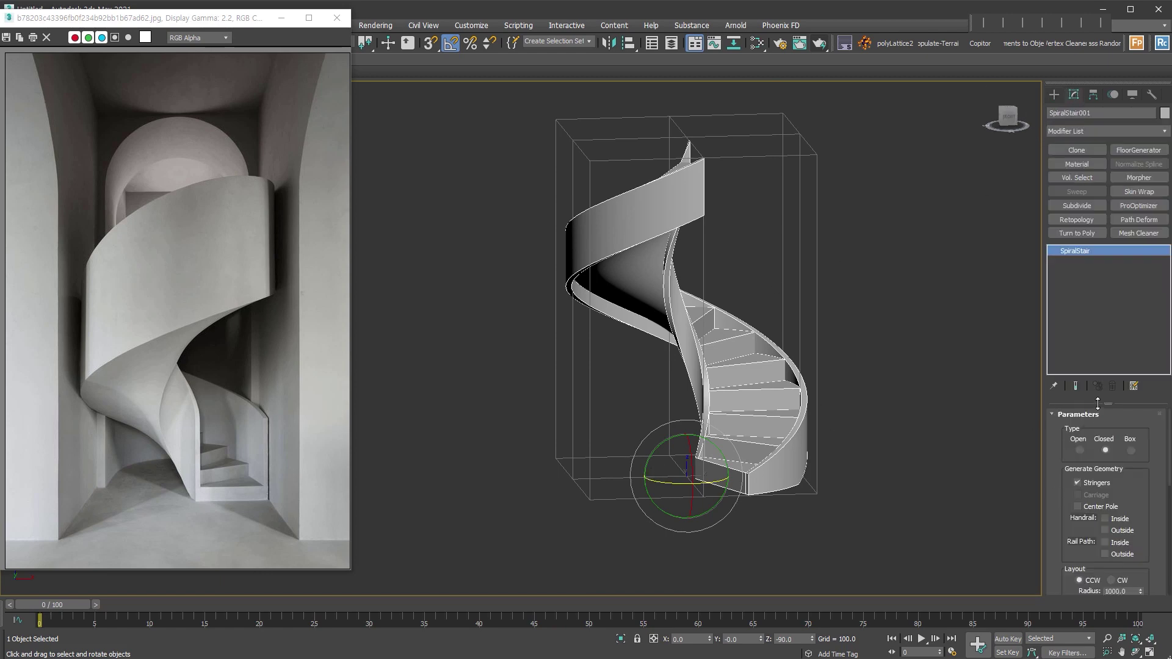
# Step: Check the spiral stair's 187.5 riser height in its parameters
pyautogui.moveTo(1098, 404); pyautogui.dragTo(1098, 299)
pyautogui.scroll(-3, 1117, 428)
pyautogui.scroll(-3, 1130, 424)
pyautogui.doubleClick(1133, 423)
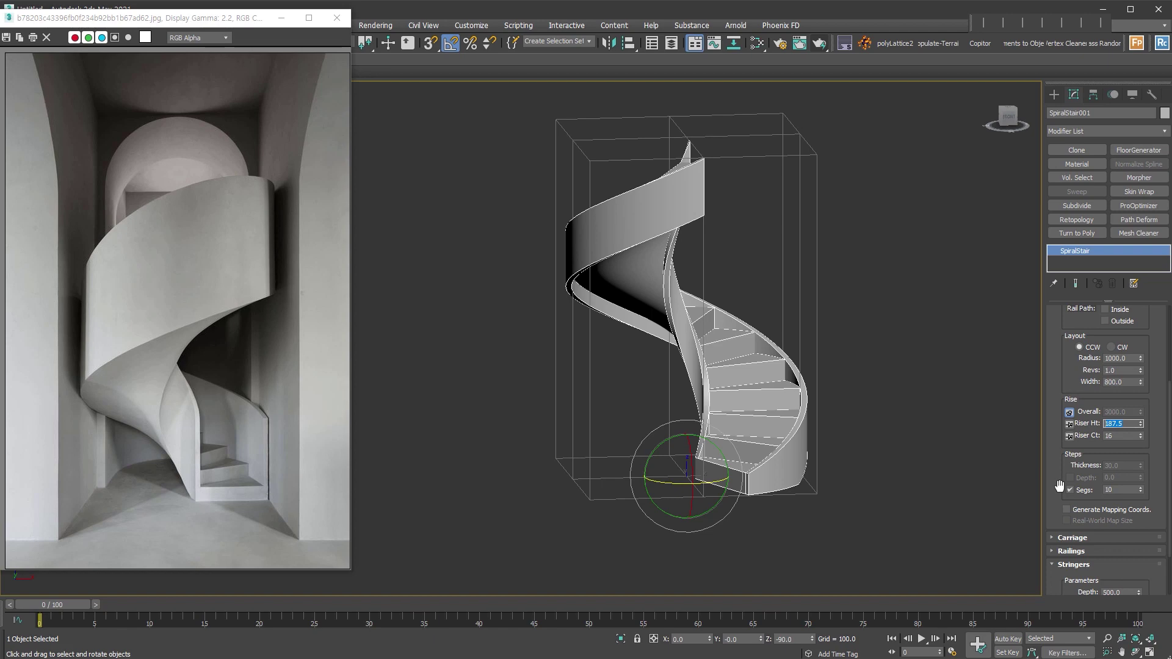
pyautogui.scroll(-3, 1129, 427)
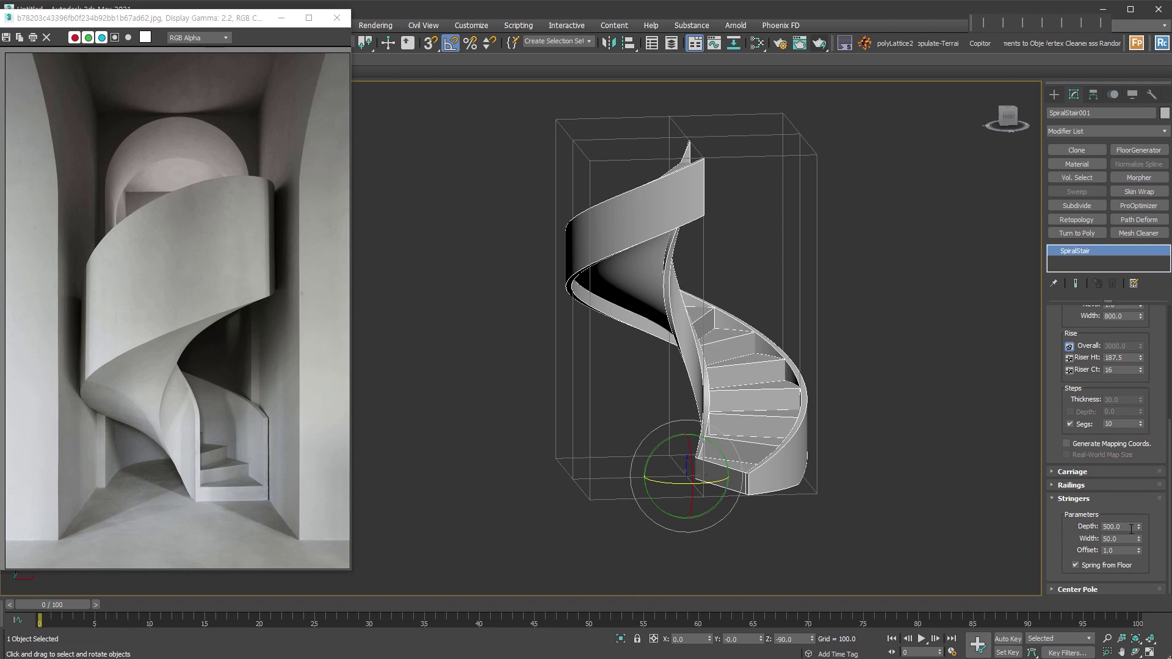
pyautogui.click(1124, 359)
# Step: Set the stringer Depth to 375 using the expression 187.5*2
pyautogui.click(1125, 527)
pyautogui.hotkey('ctrl', 'n')
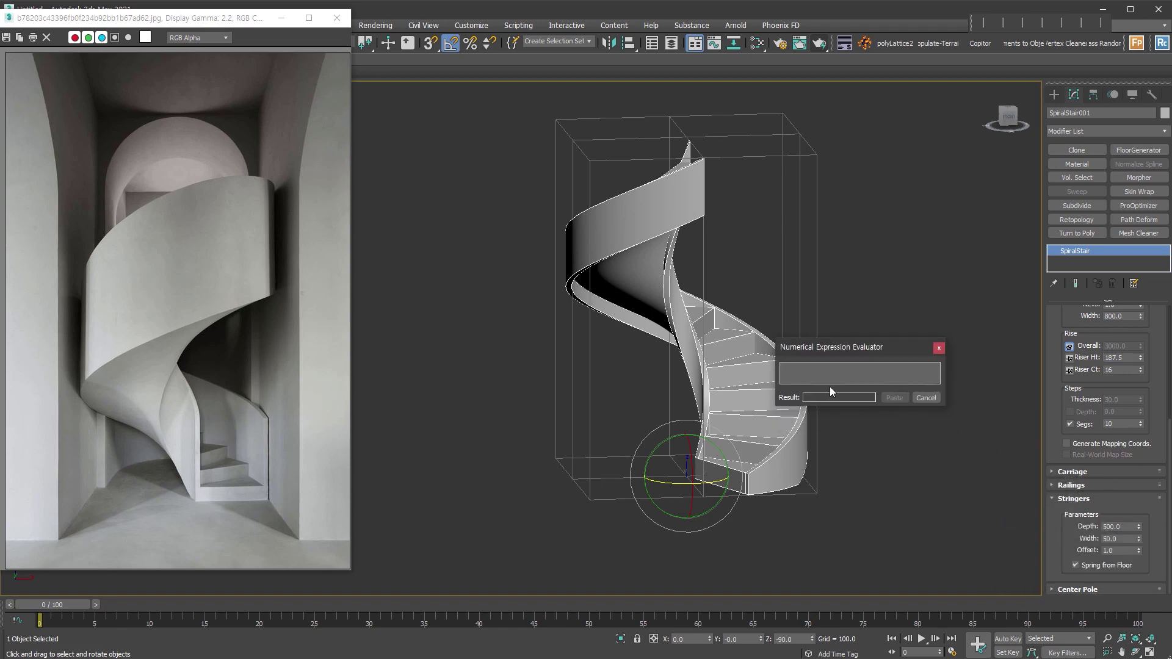
pyautogui.write('187.5*2')
pyautogui.click(895, 397)
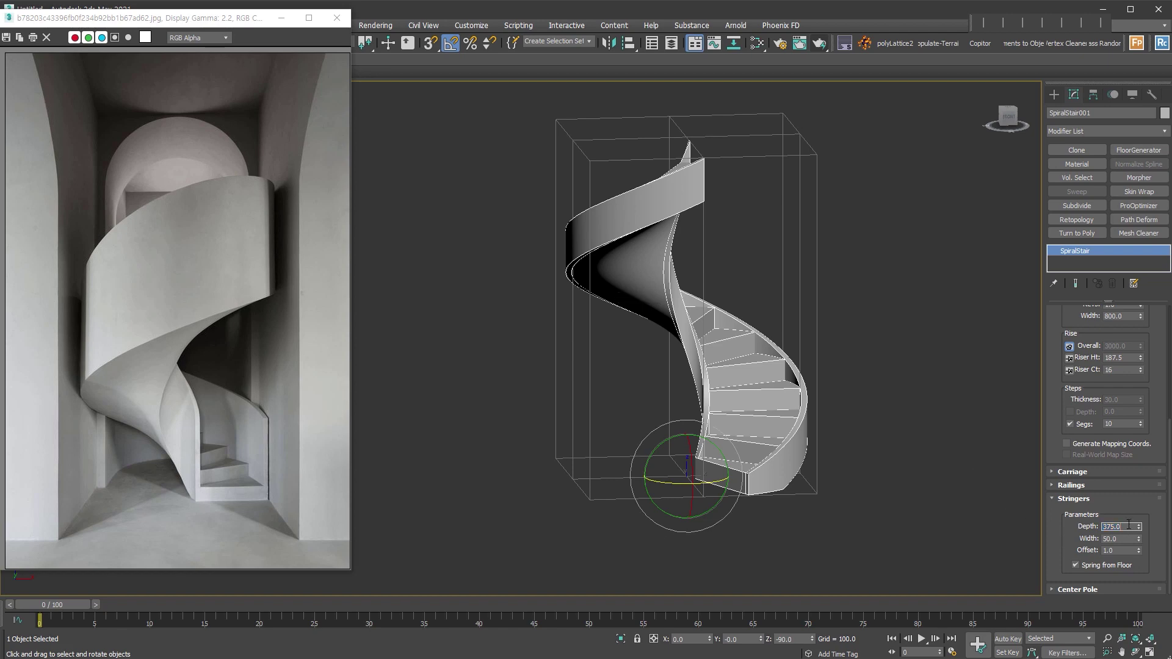
pyautogui.scroll(2, 1052, 374)
pyautogui.scroll(1, 1053, 374)
pyautogui.moveTo(913, 444)
pyautogui.keyDown('alt'); pyautogui.mouseDown(button='middle')
pyautogui.moveTo(667, 451)
pyautogui.moveTo(883, 456)
pyautogui.mouseUp(button='middle'); pyautogui.keyUp('alt')
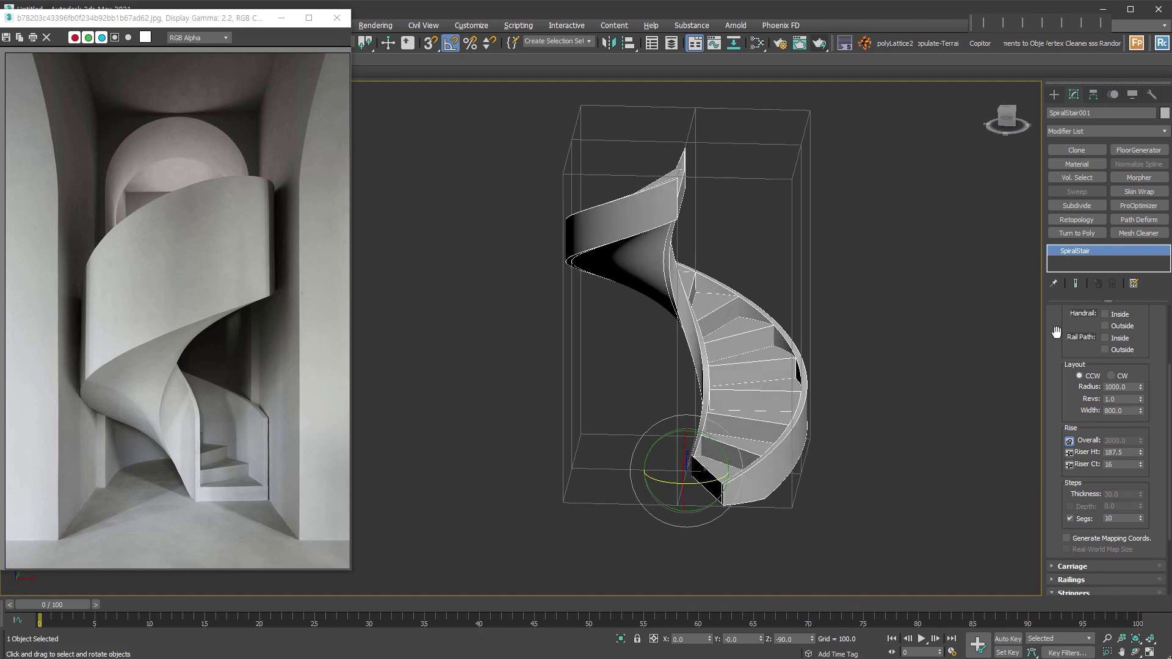
# Step: Add Edit Poly and raise both stringer top faces upward in Z
pyautogui.hotkey('alt', 'e')
pyautogui.scroll(2, 702, 393)
pyautogui.scroll(2, 705, 393)
pyautogui.click(706, 393)
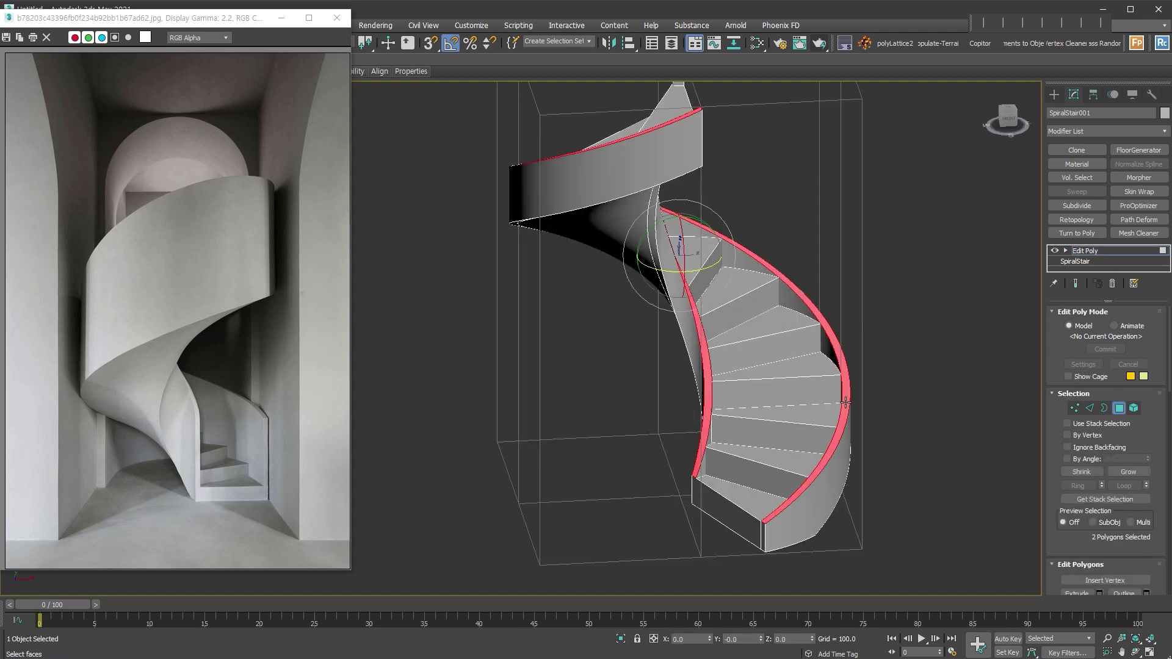
pyautogui.keyDown('ctrl'); pyautogui.click(847, 401); pyautogui.keyUp('ctrl')
pyautogui.rightClick(702, 280)
pyautogui.scroll(-2, 702, 256)
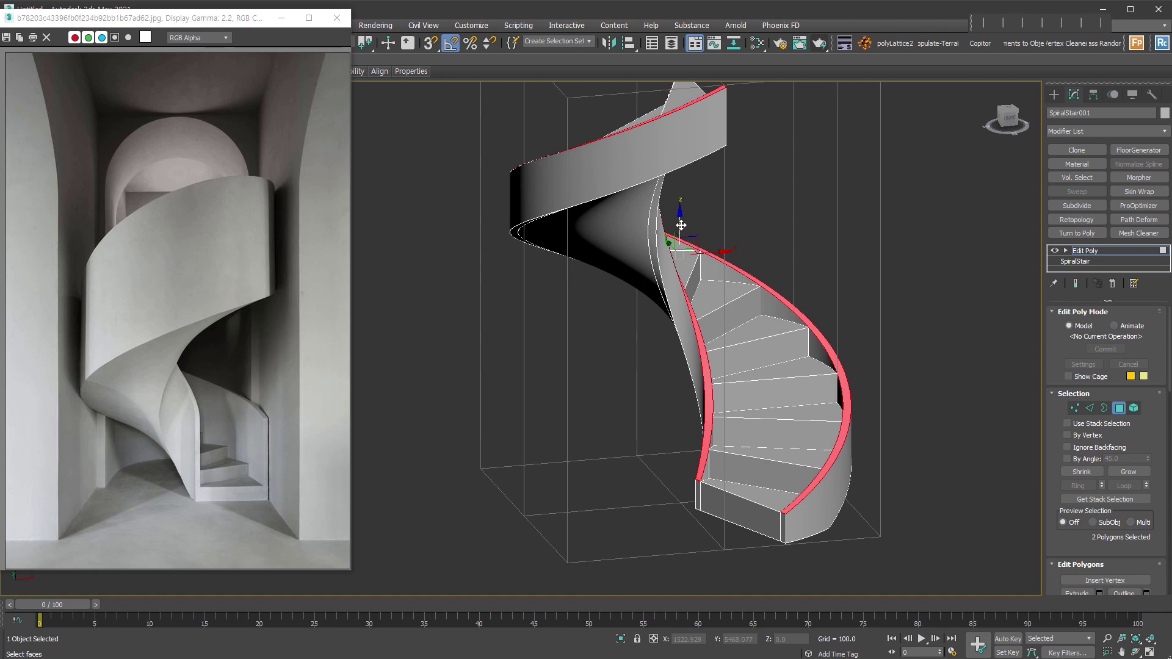
pyautogui.moveTo(678, 221); pyautogui.dragTo(685, 119)
pyautogui.hotkey('ctrl', 'z')
# Step: Clear the stringer face selection and return to object-level editing
pyautogui.keyDown('alt'); pyautogui.moveTo(763, 244); pyautogui.dragTo(822, 318, button='middle'); pyautogui.keyUp('alt')
pyautogui.hotkey('ctrl', 'd')
pyautogui.press('4')
pyautogui.scroll(3, 794, 368)
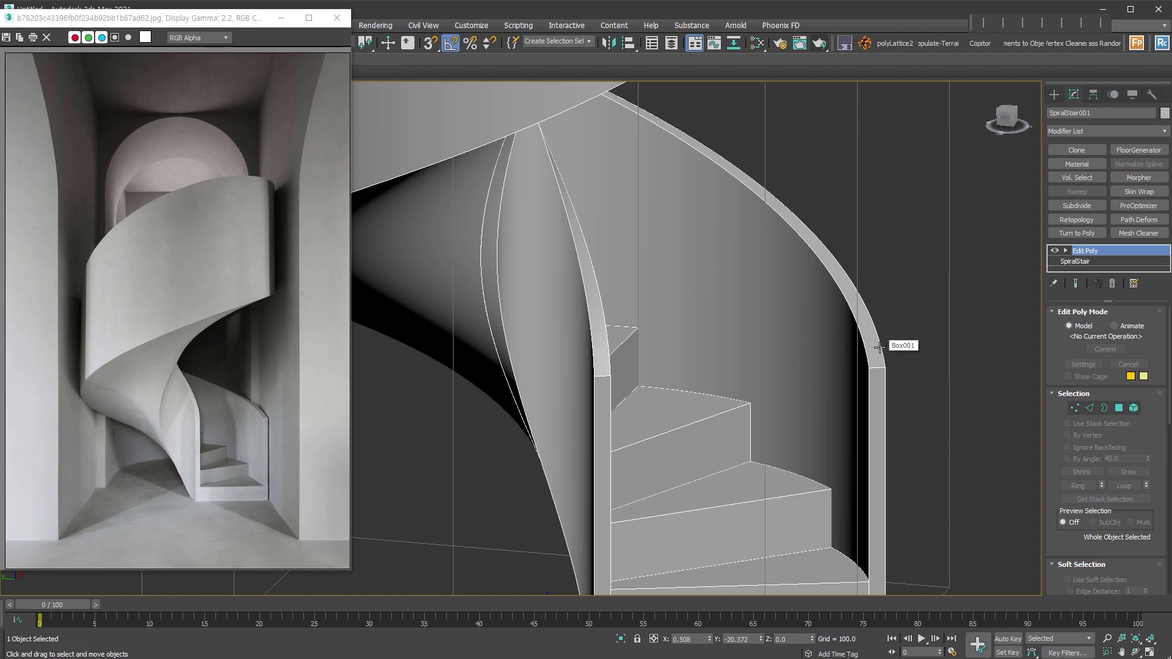
pyautogui.scroll(-3, 879, 369)
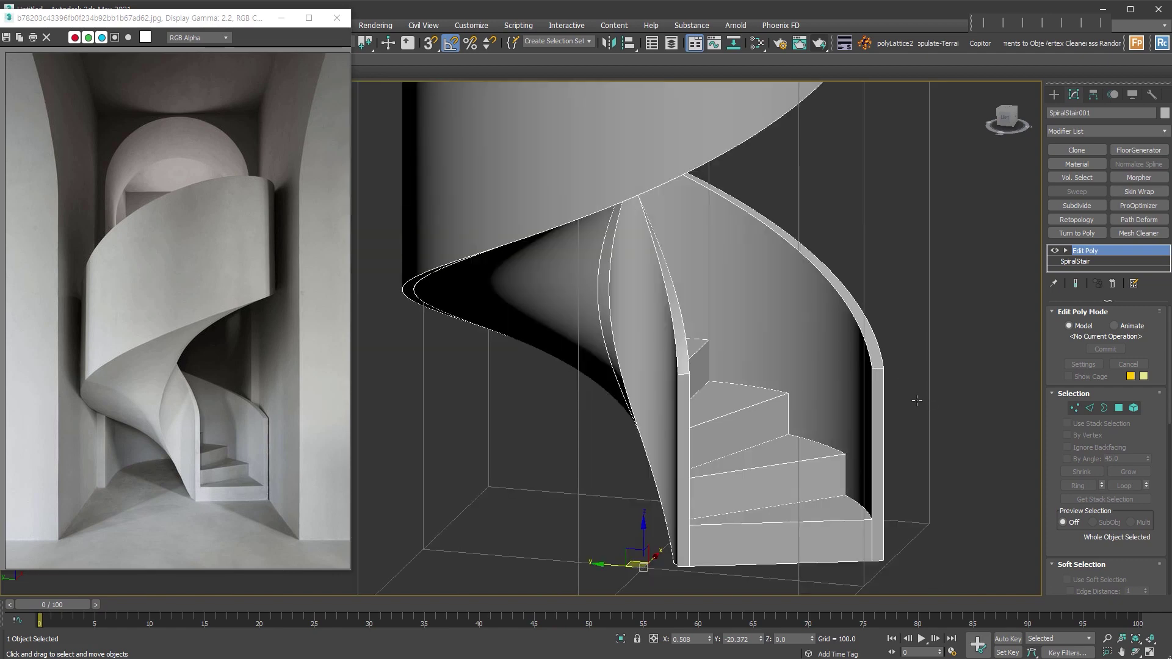
# Step: Select the outer stringer's top face with the move gizmo active
pyautogui.press('4')
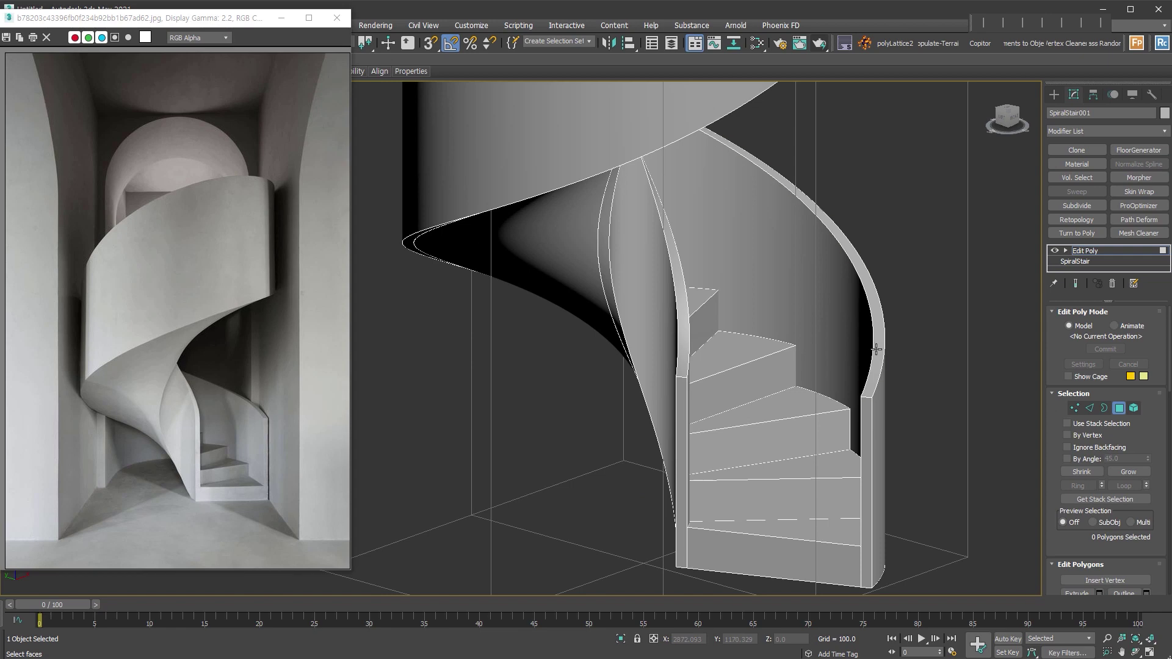
pyautogui.click(876, 349)
pyautogui.press('w')
pyautogui.scroll(-3, 950, 370)
pyautogui.moveTo(950, 370)
pyautogui.keyDown('alt'); pyautogui.mouseDown(button='middle')
pyautogui.moveTo(790, 186)
pyautogui.moveTo(930, 360)
pyautogui.moveTo(895, 432)
pyautogui.mouseUp(button='middle'); pyautogui.keyUp('alt')
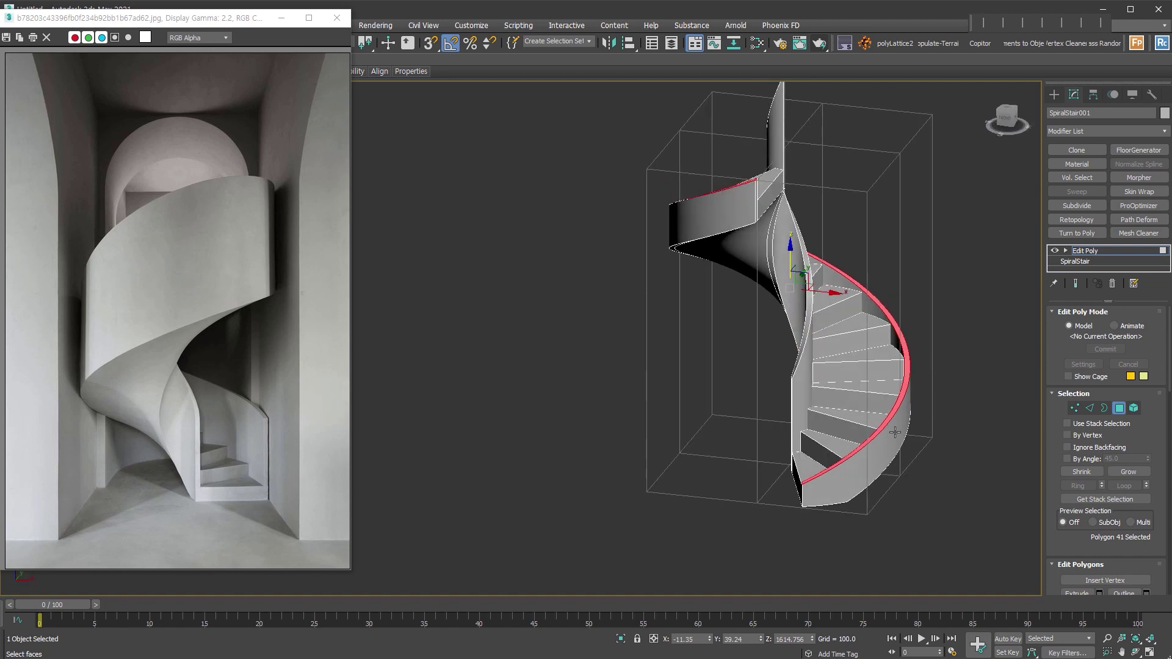
# Step: Detach the face as a clone named Object001, then select and zoom to it
pyautogui.hotkey('alt', 'd')
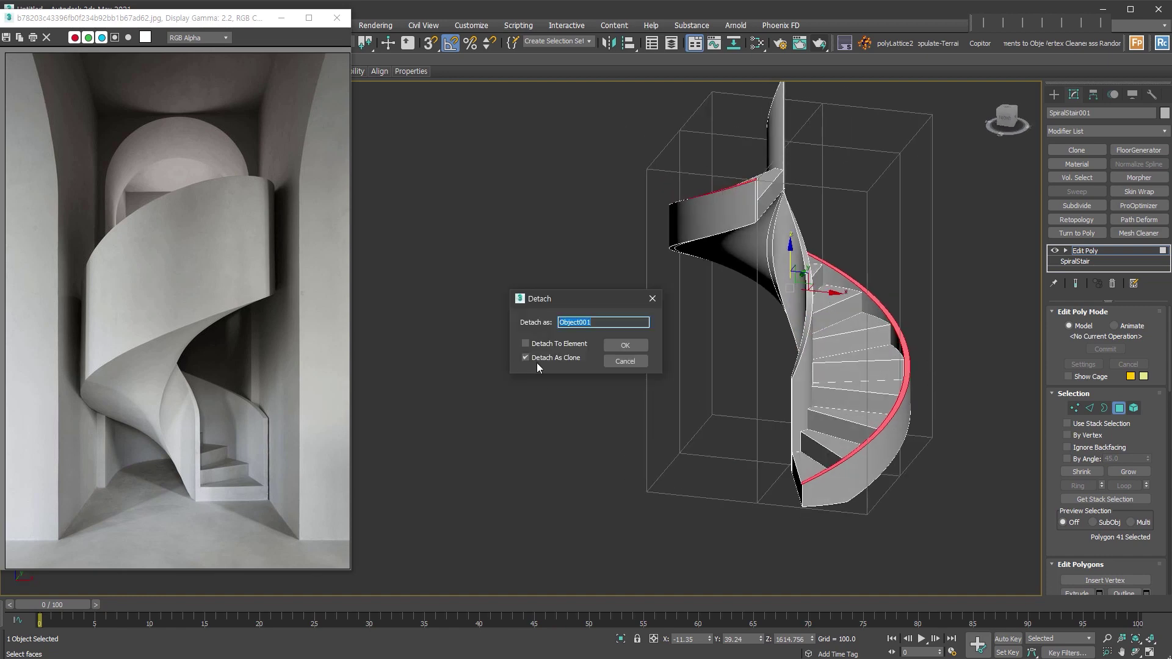
pyautogui.click(620, 347)
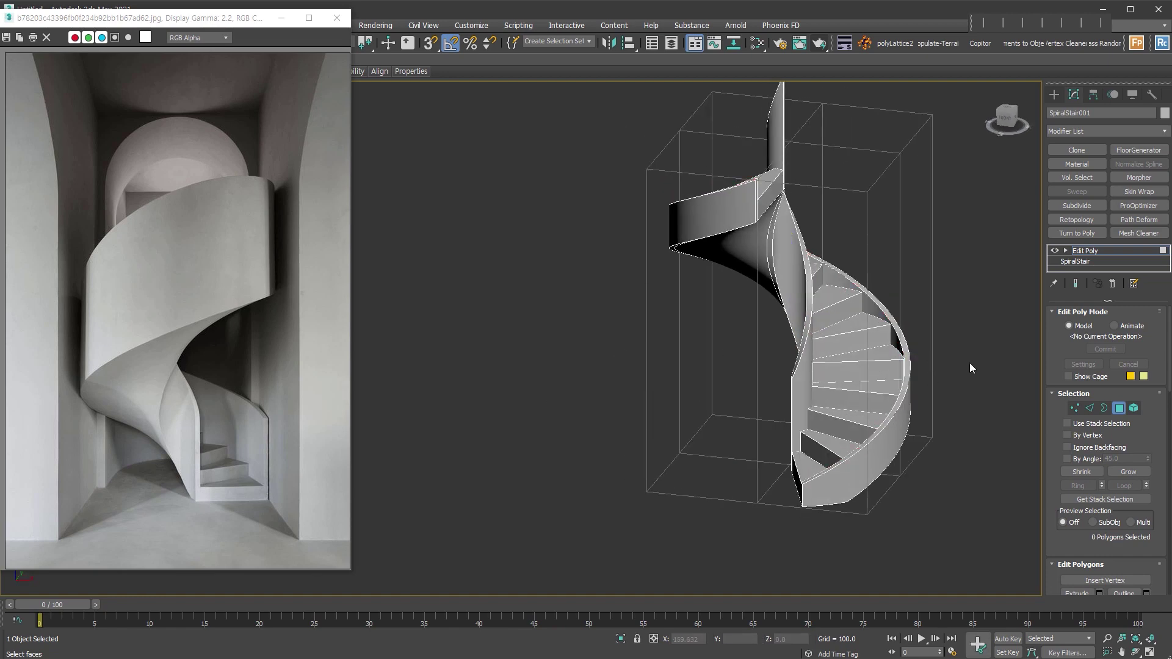
pyautogui.click(891, 424)
pyautogui.press('z')
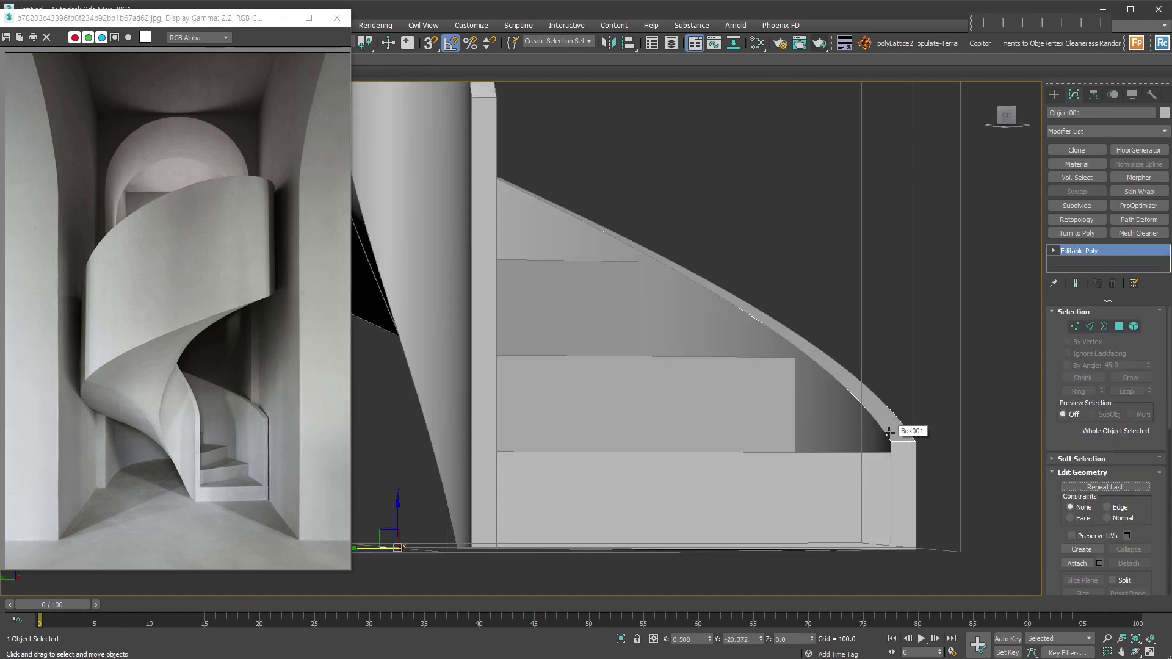
# Step: Inspect the vertices along Object001's strip edge, then leave vertex editing
pyautogui.keyDown('alt'); pyautogui.moveTo(889, 432); pyautogui.dragTo(847, 250, button='middle'); pyautogui.keyUp('alt')
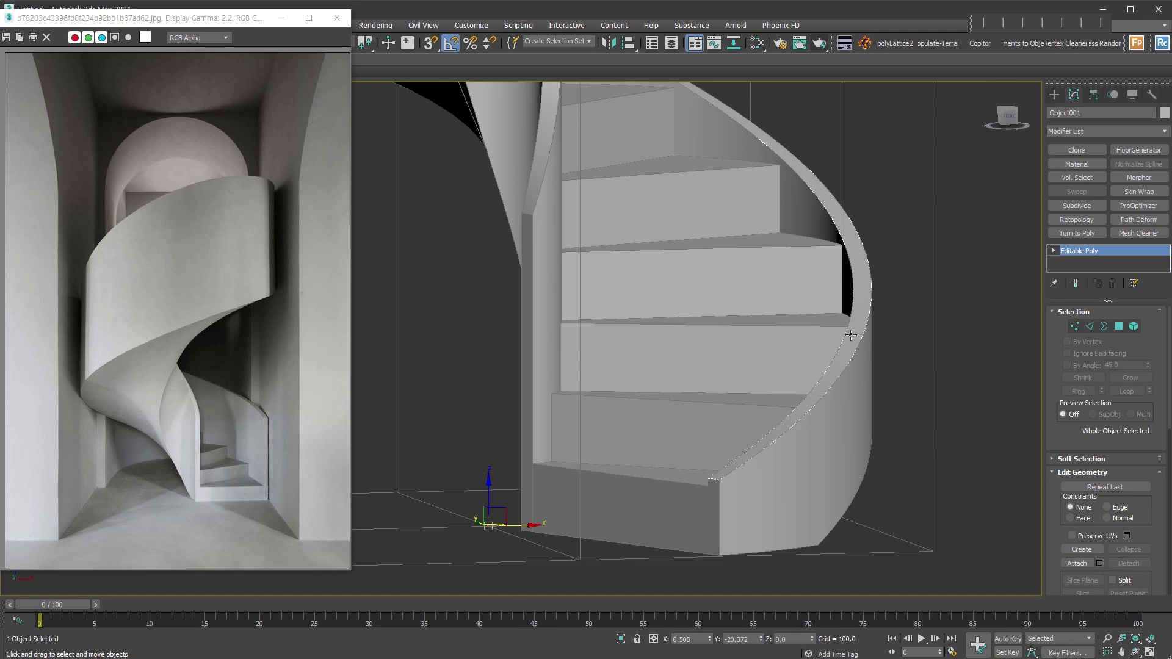
pyautogui.scroll(5, 871, 332)
pyautogui.moveTo(741, 463); pyautogui.dragTo(713, 397, button='middle')
pyautogui.scroll(2, 714, 397)
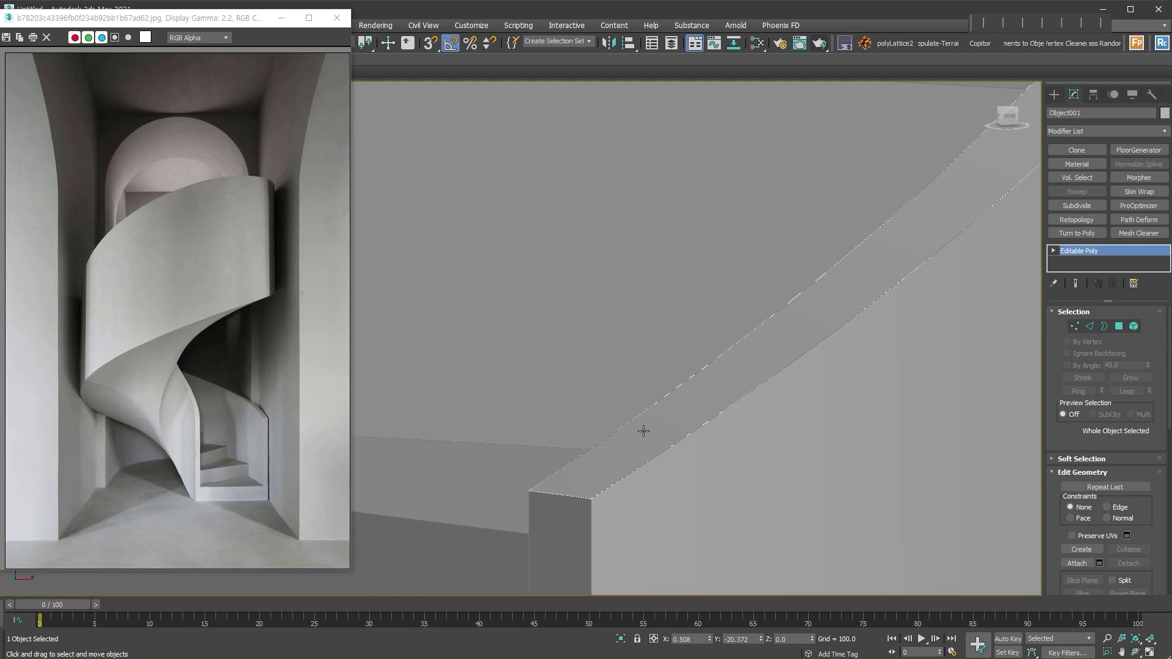
pyautogui.press('1')
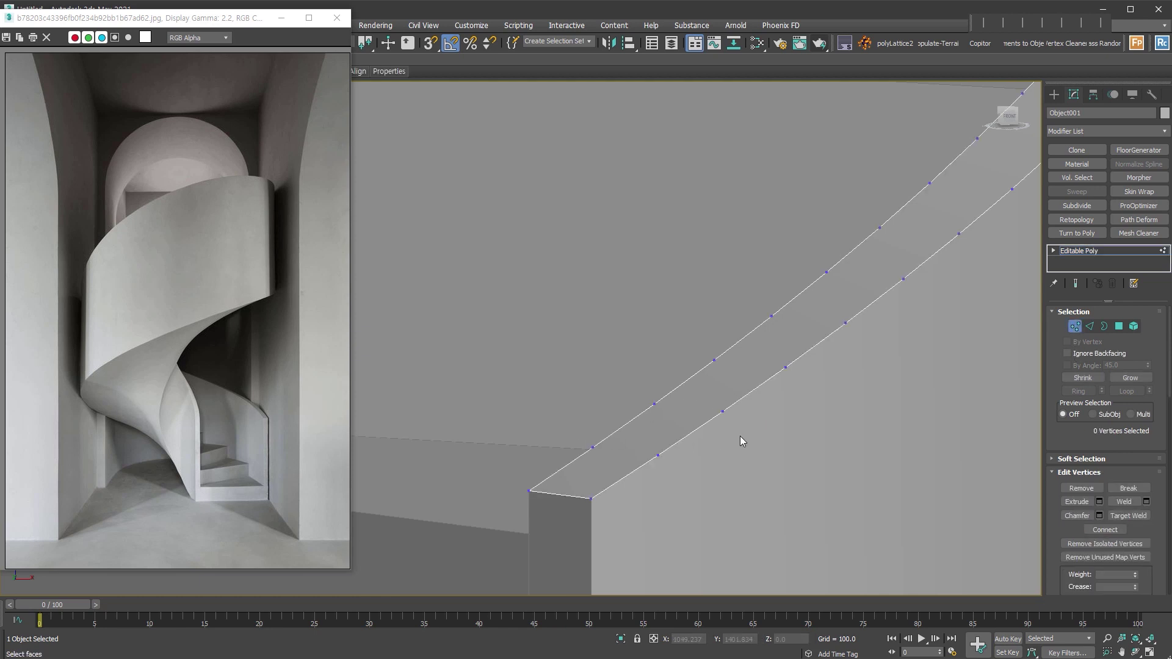
pyautogui.click(1076, 327)
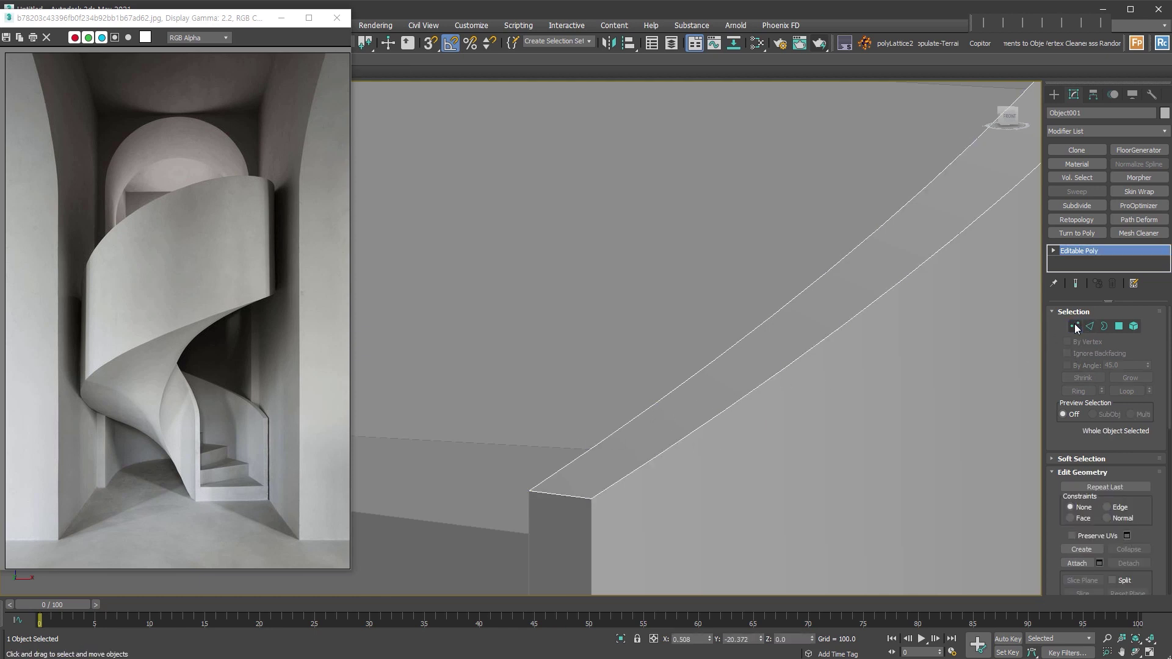
# Step: Add Turn to Poly to Object001 with Limit Polygon Size and Max Size 4
pyautogui.click(1077, 233)
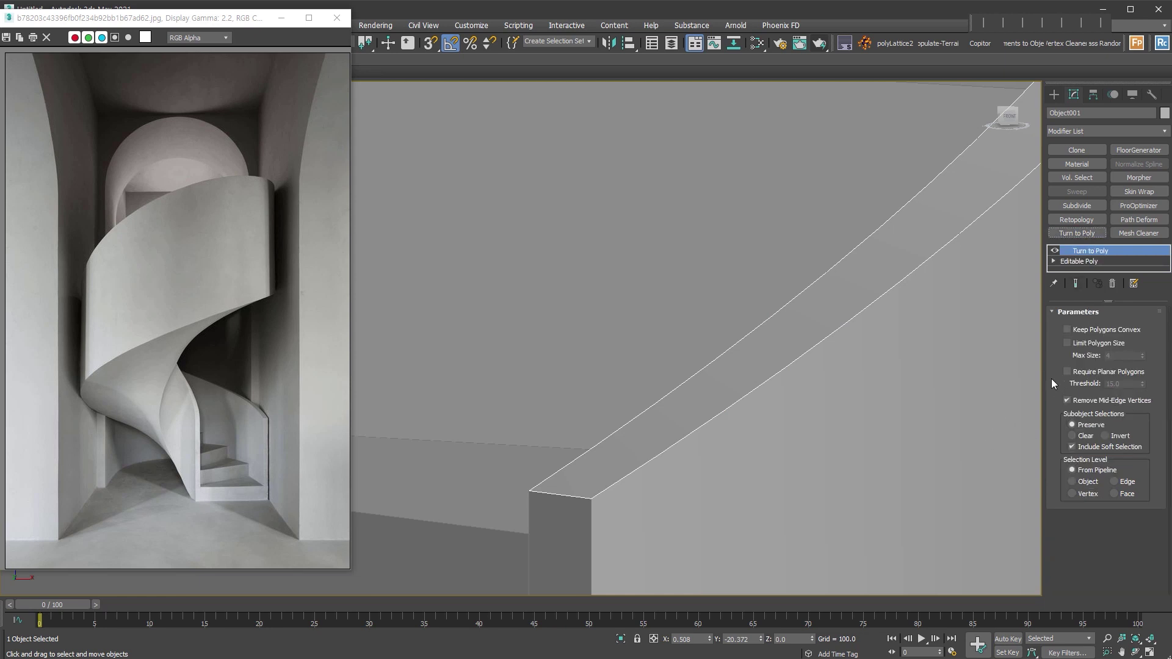
pyautogui.click(1086, 344)
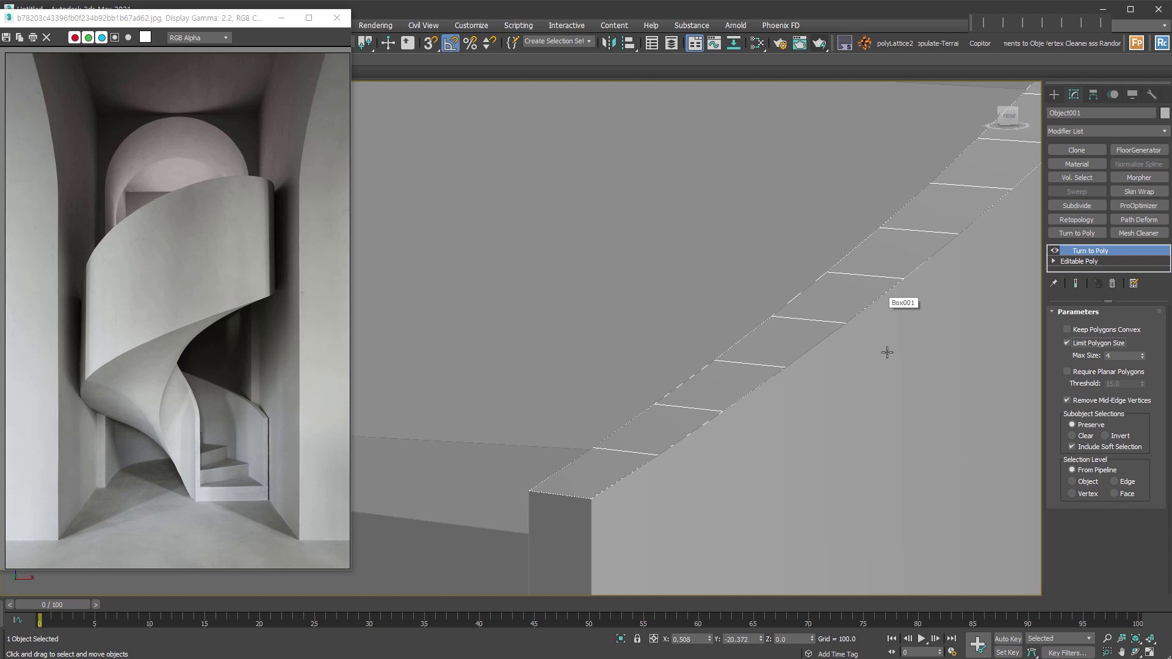
pyautogui.scroll(-5, 724, 471)
pyautogui.moveTo(724, 471); pyautogui.dragTo(824, 510, button='middle')
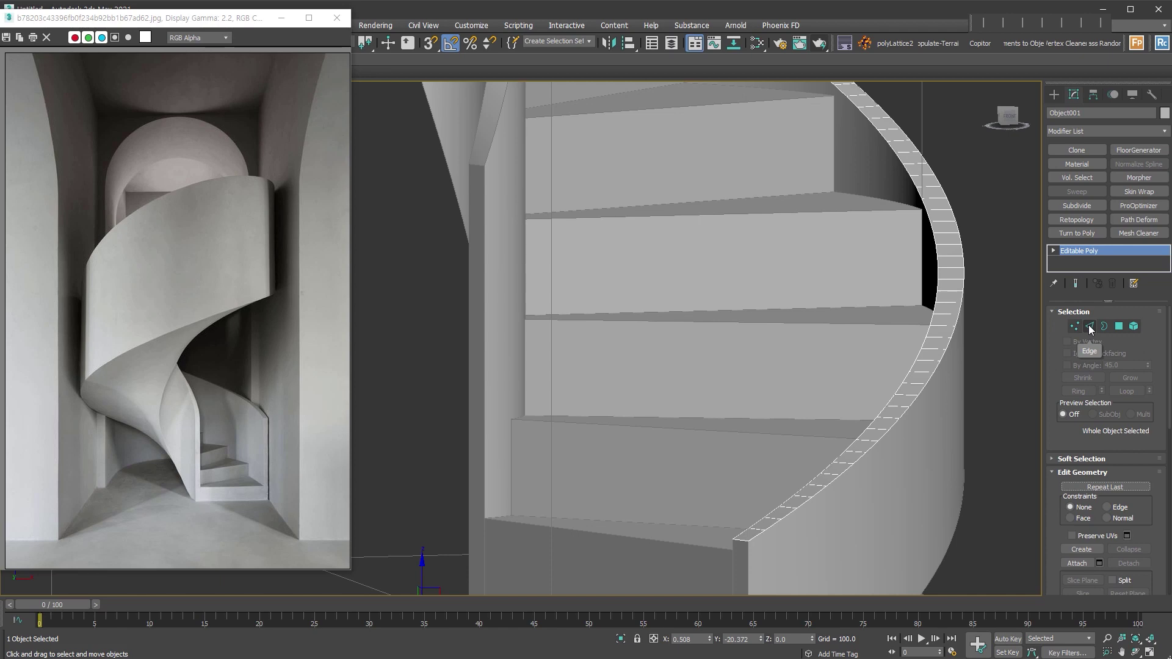
pyautogui.click(1089, 326)
# Step: Select the ring of crosswise edges along the Object001 strip
pyautogui.click(888, 417)
pyautogui.click(1079, 391)
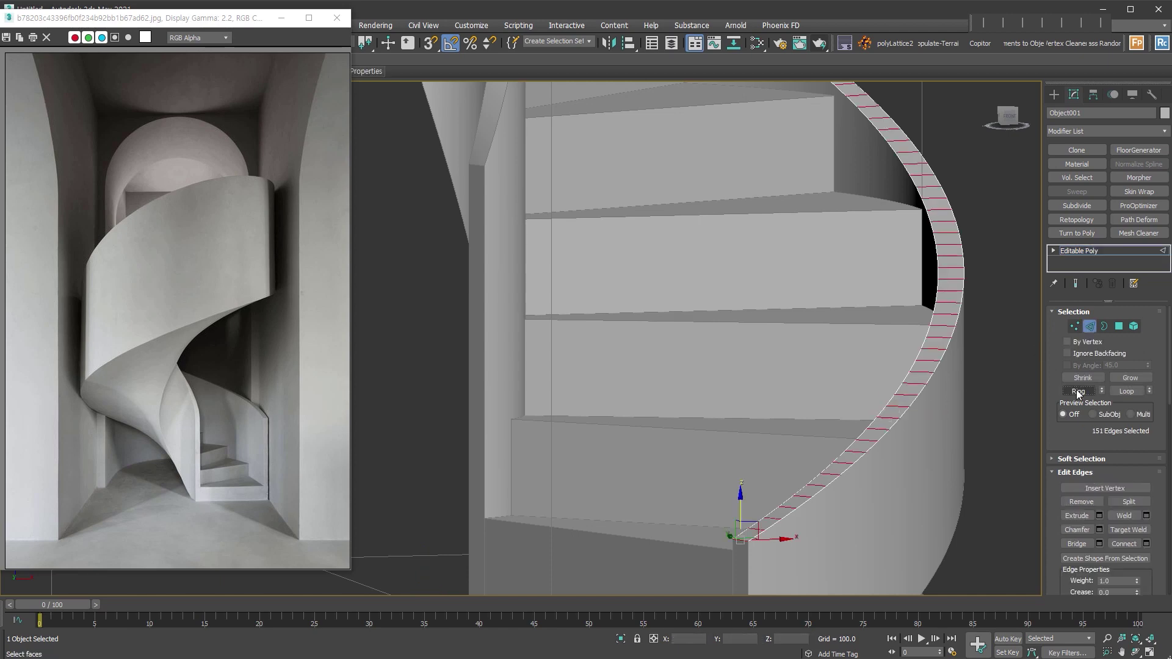
pyautogui.scroll(3, 815, 499)
pyautogui.scroll(3, 916, 367)
# Step: Chamfer the edge ring by about 5.619, clear the selection, and add a Shell modifier
pyautogui.rightClick(925, 363)
pyautogui.click(768, 485)
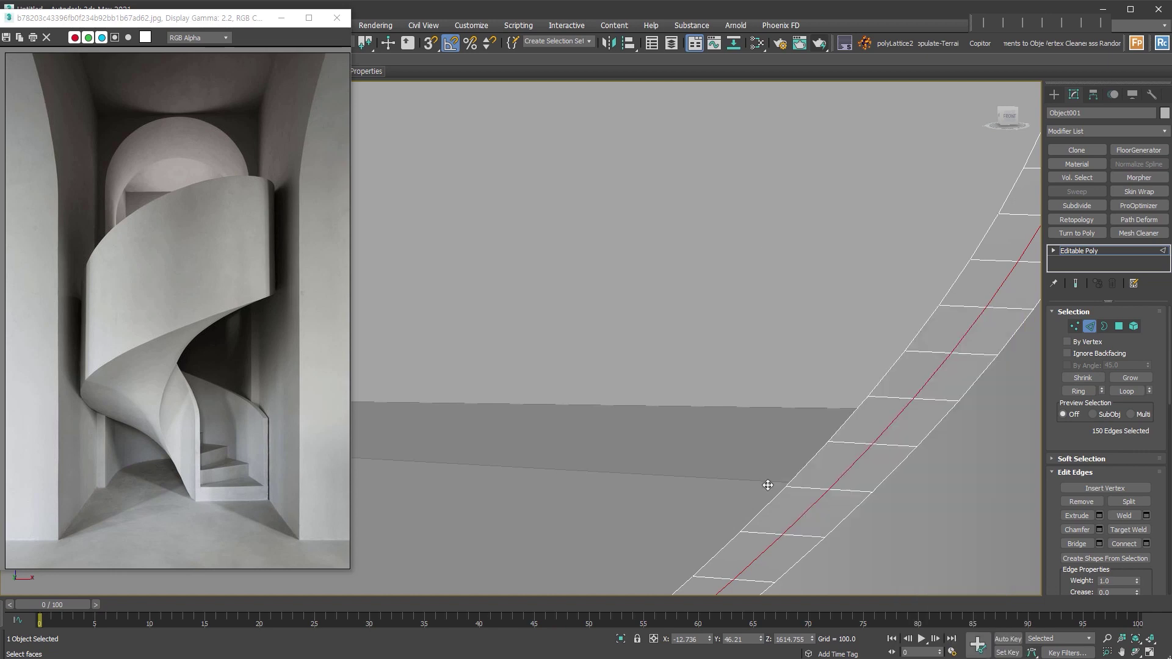
pyautogui.click(532, 346)
pyautogui.click(553, 372)
pyautogui.moveTo(530, 363); pyautogui.dragTo(533, 349)
pyautogui.click(528, 468)
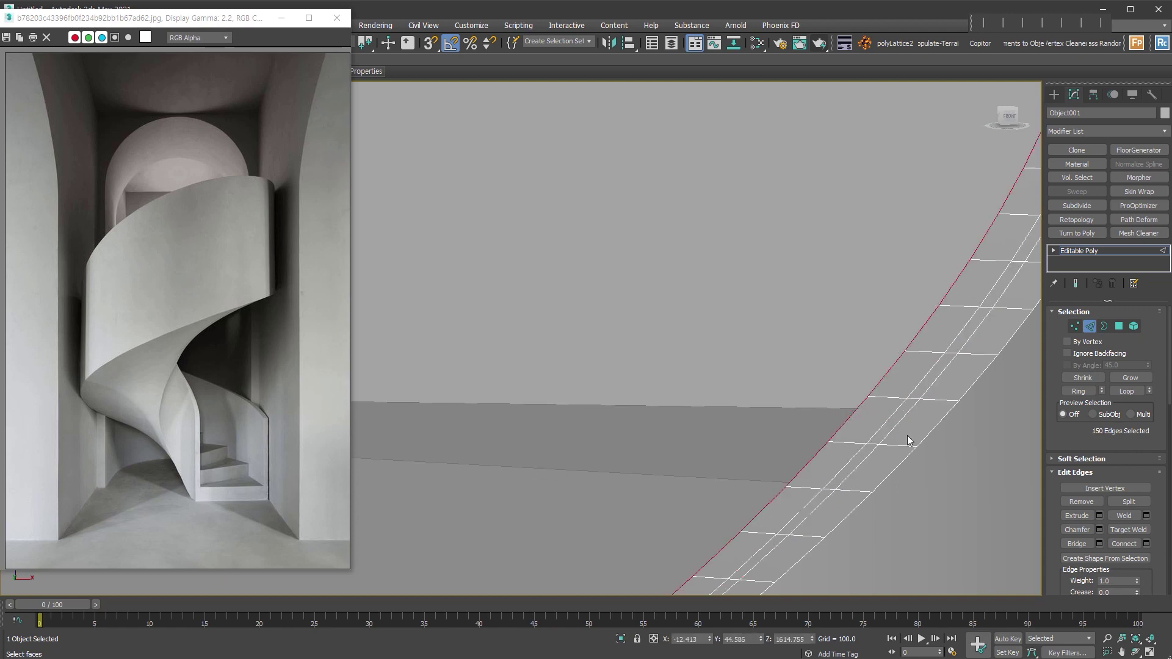
pyautogui.click(965, 460)
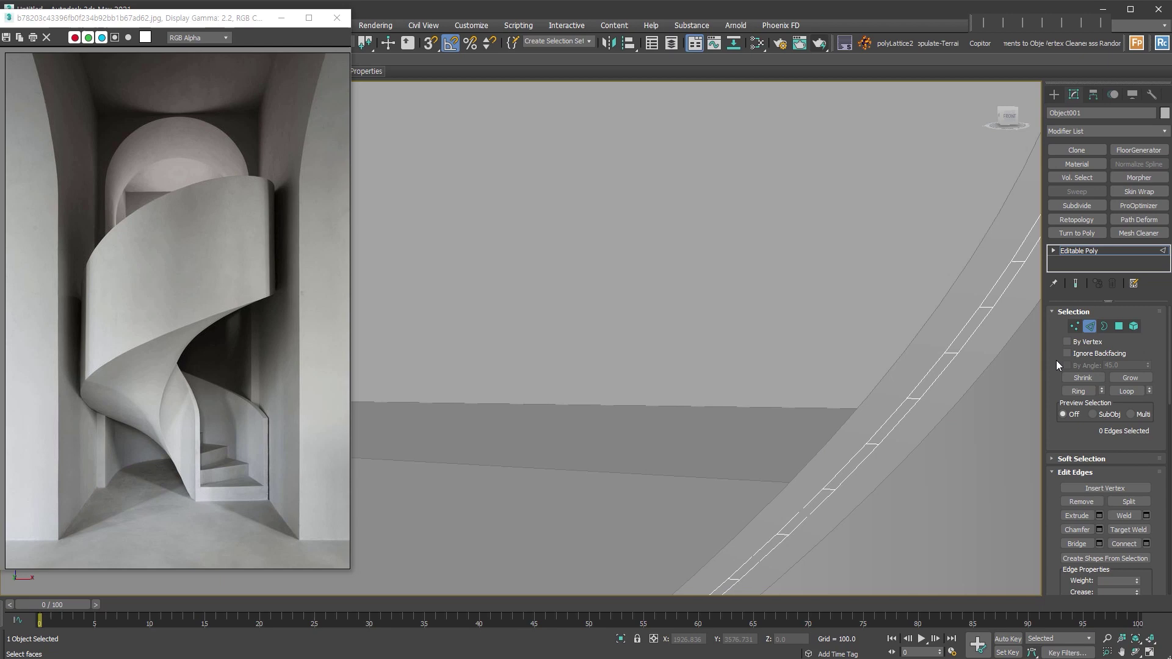
pyautogui.click(1089, 326)
pyautogui.press('z')
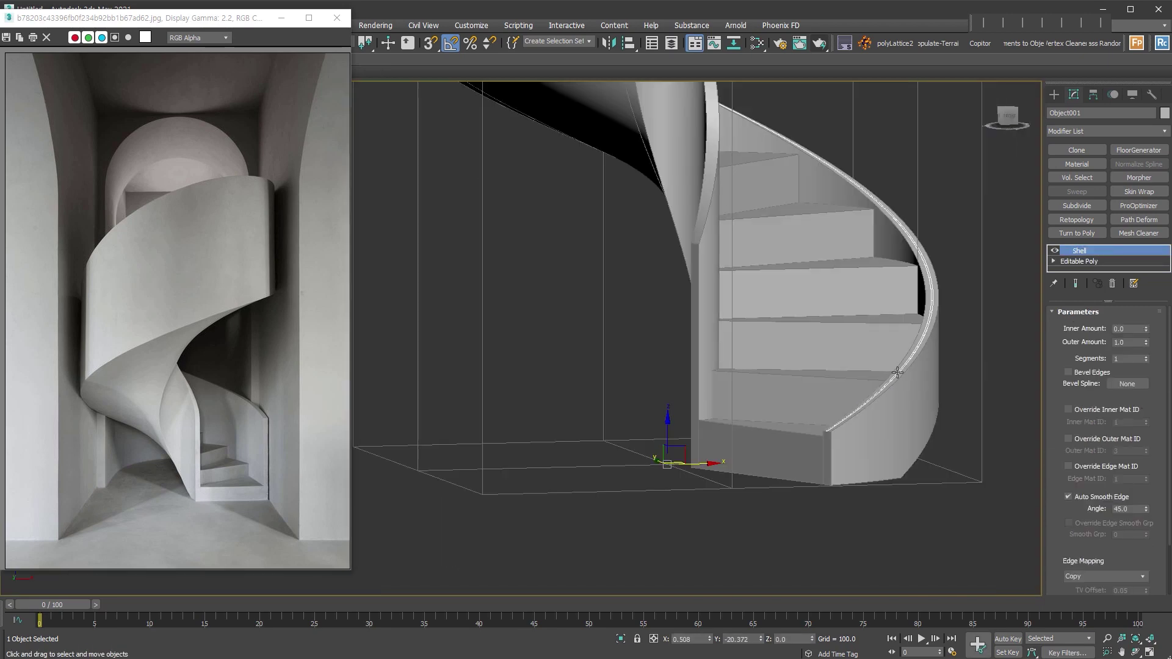
# Step: Test a tall Shell outer amount, then delete the Shell modifier
pyautogui.keyDown('alt'); pyautogui.moveTo(893, 370); pyautogui.dragTo(804, 433, button='middle'); pyautogui.keyUp('alt')
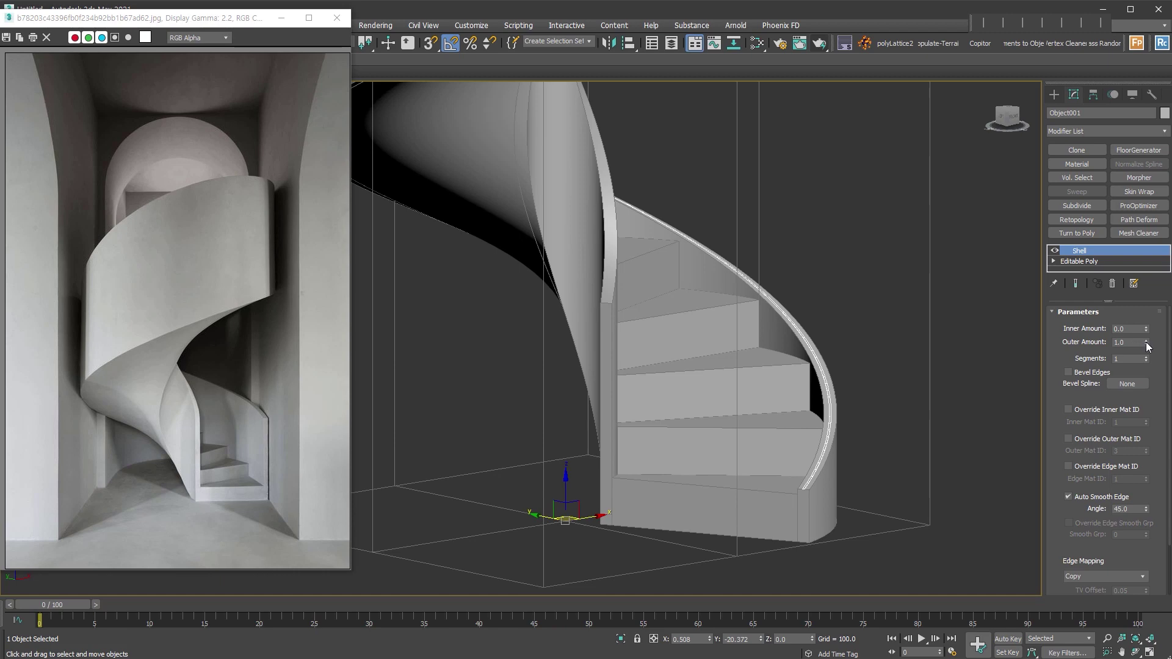
pyautogui.moveTo(1148, 347); pyautogui.dragTo(1126, 293)
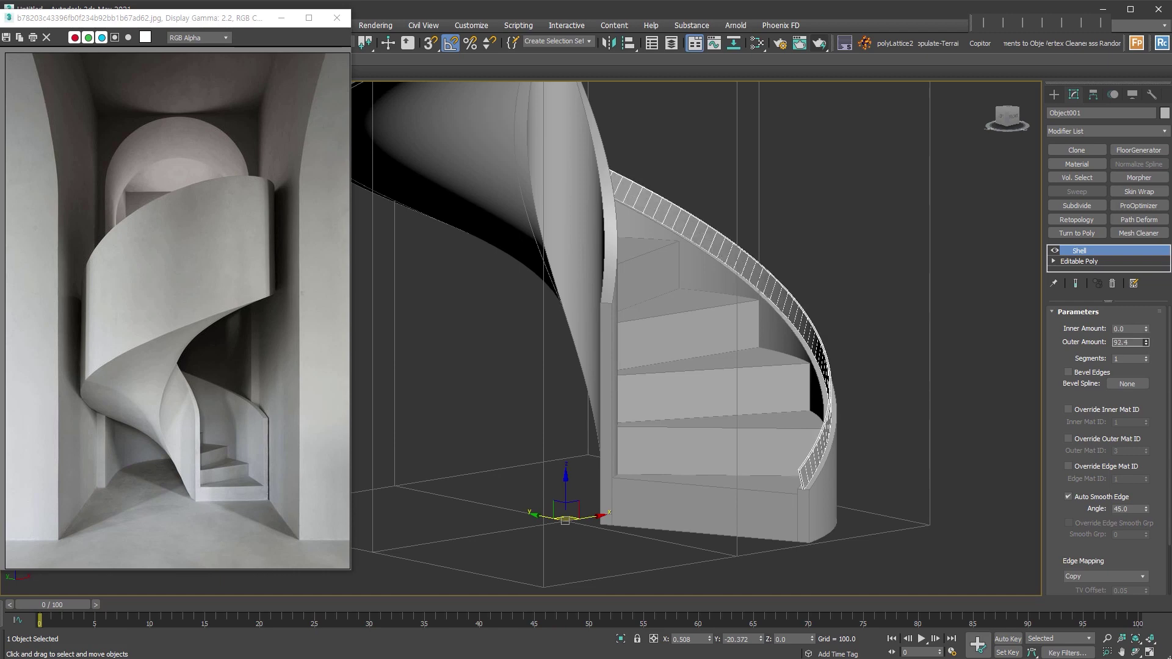
pyautogui.click(1117, 284)
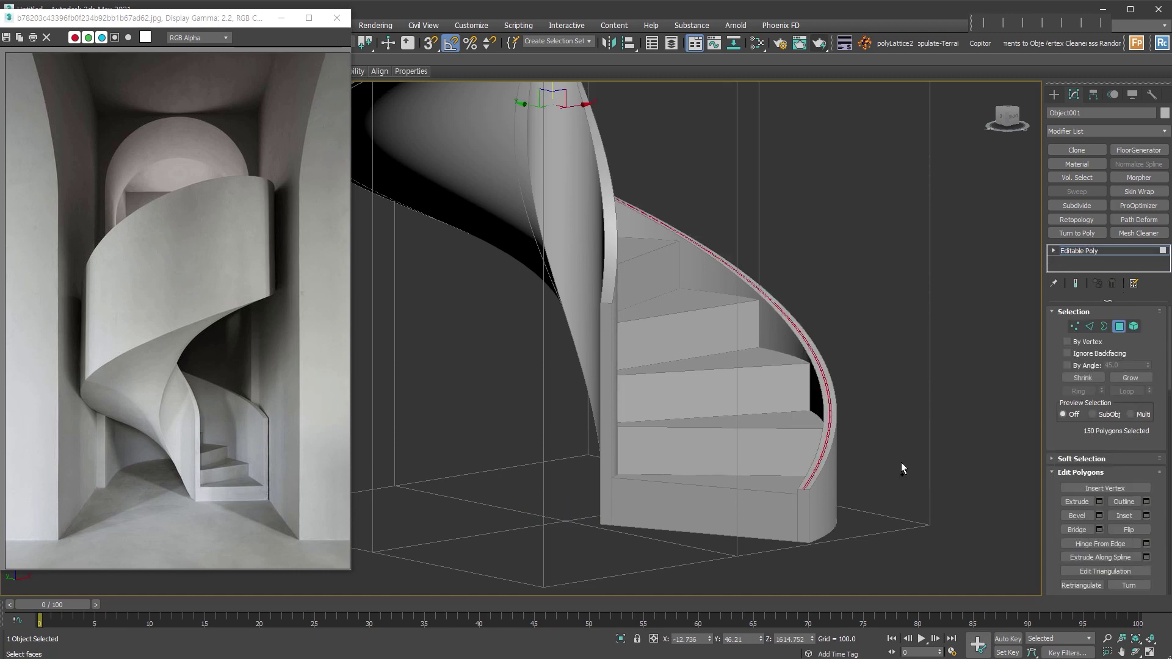
# Step: Move the selected strip polygons up in Z to form vertical balusters
pyautogui.moveTo(876, 430)
pyautogui.keyDown('alt'); pyautogui.mouseDown(button='middle')
pyautogui.moveTo(847, 392)
pyautogui.moveTo(798, 387)
pyautogui.mouseUp(button='middle'); pyautogui.keyUp('alt')
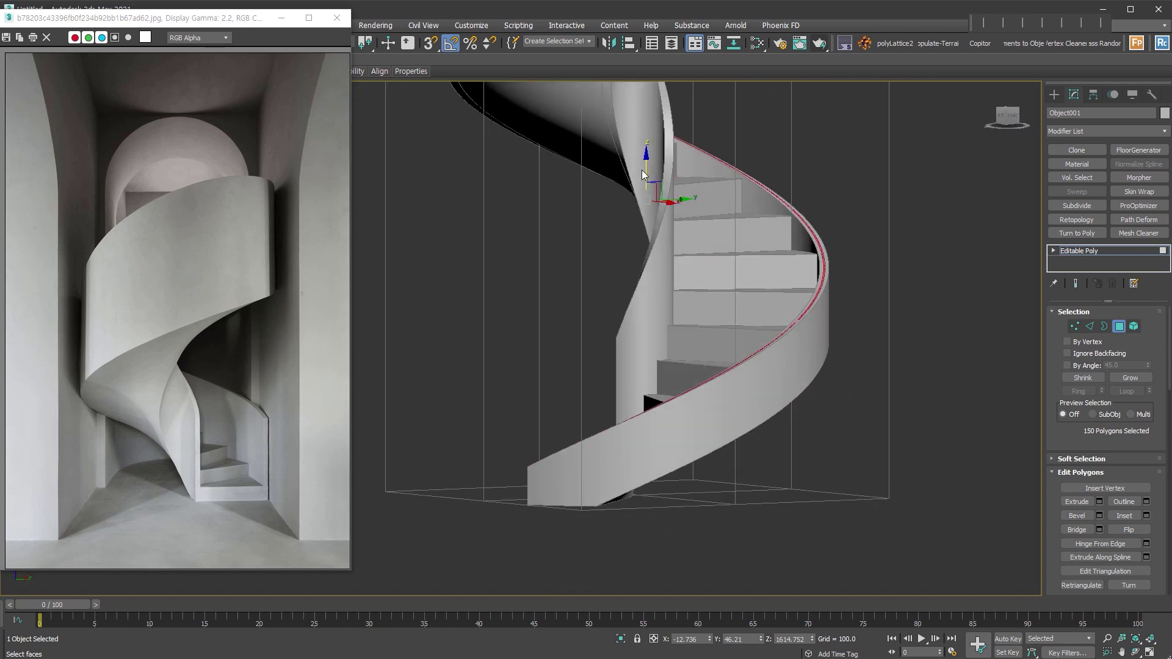
pyautogui.moveTo(642, 175)
pyautogui.mouseDown()
pyautogui.moveTo(660, 37)
pyautogui.moveTo(657, 283)
pyautogui.mouseUp()
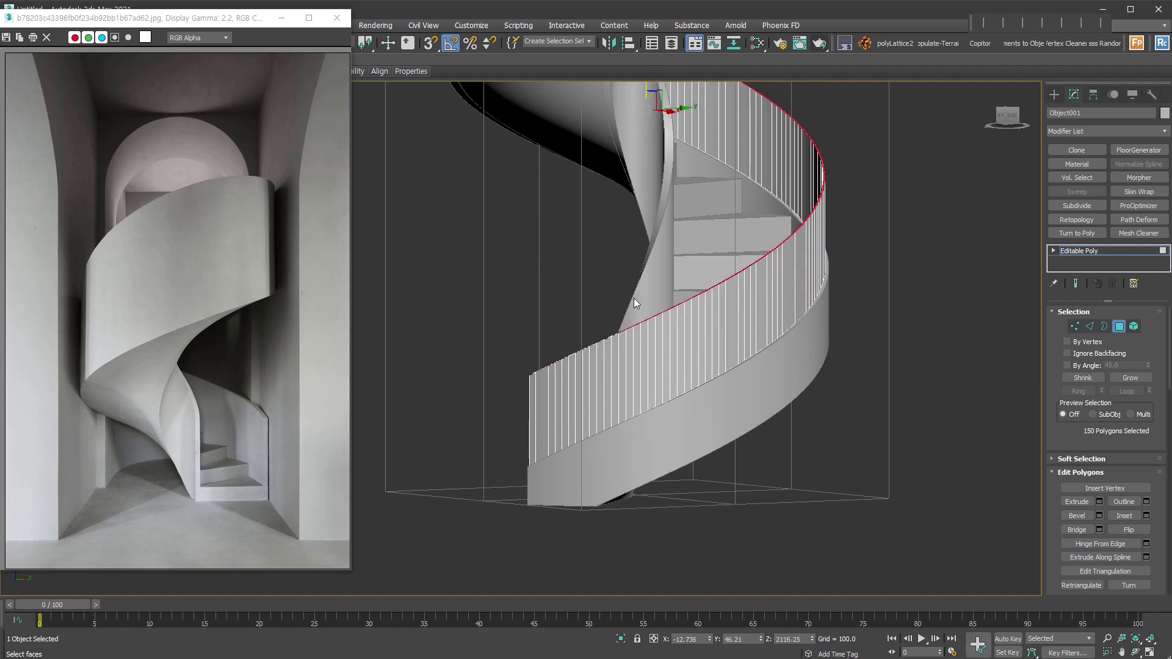
pyautogui.scroll(-3, 657, 278)
pyautogui.click(1119, 326)
pyautogui.keyDown('alt'); pyautogui.moveTo(671, 306); pyautogui.dragTo(821, 347, button='middle'); pyautogui.keyUp('alt')
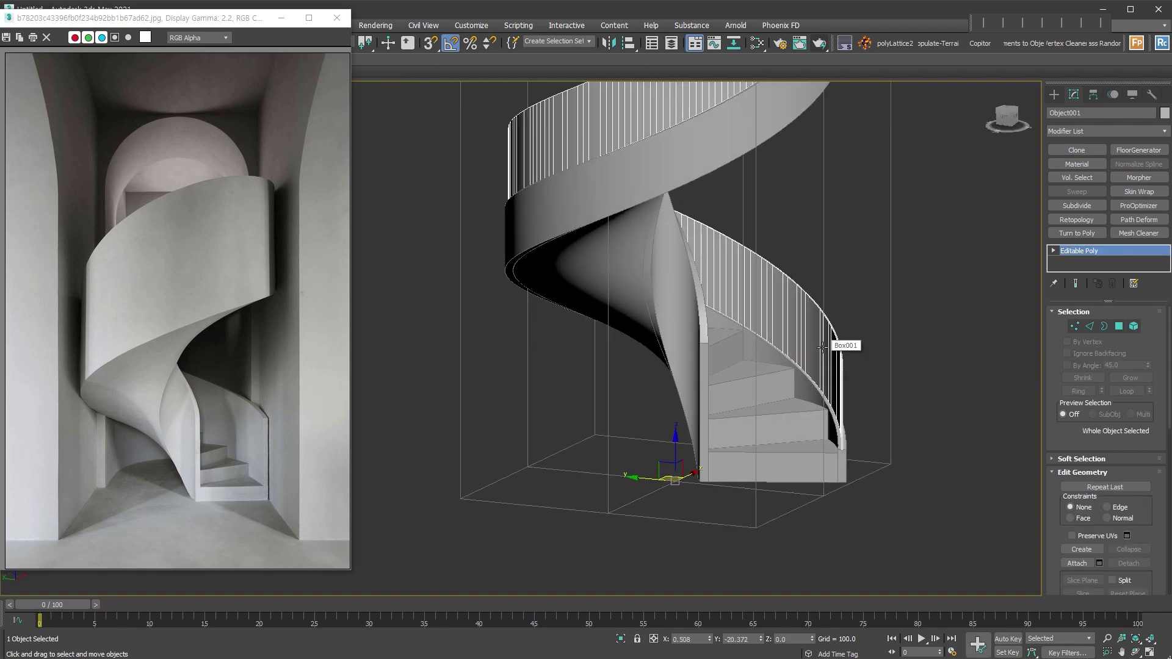
pyautogui.press('m')
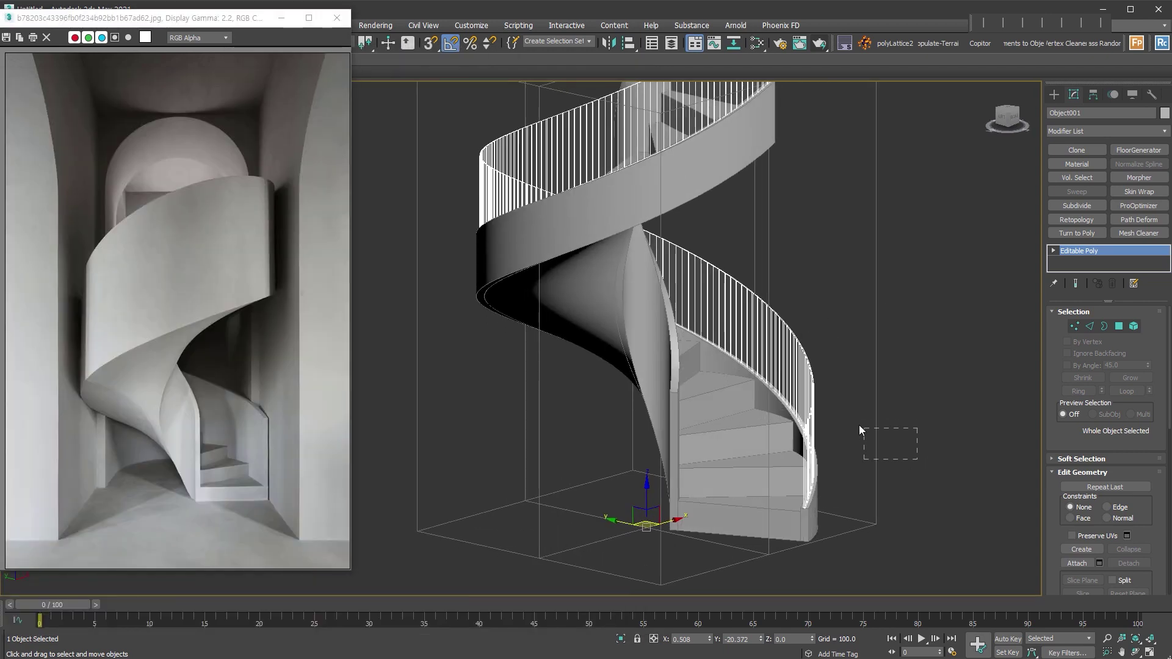
pyautogui.click(859, 427)
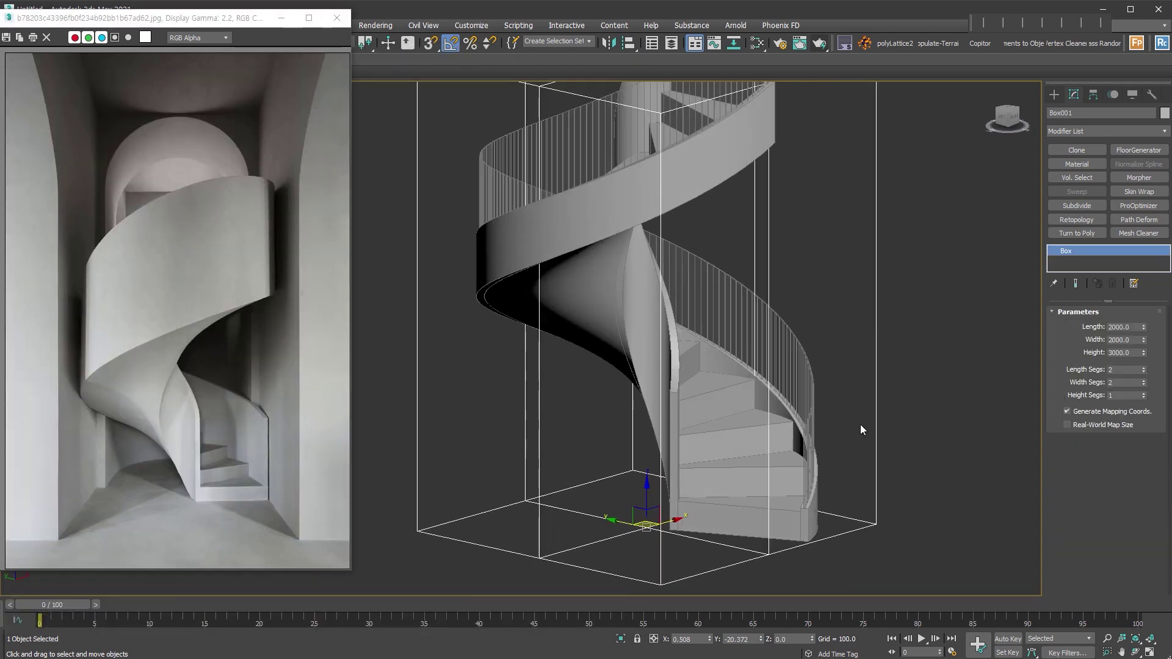
pyautogui.moveTo(860, 424)
pyautogui.mouseDown(button='middle')
pyautogui.moveTo(740, 421)
pyautogui.moveTo(754, 421)
pyautogui.mouseUp(button='middle')
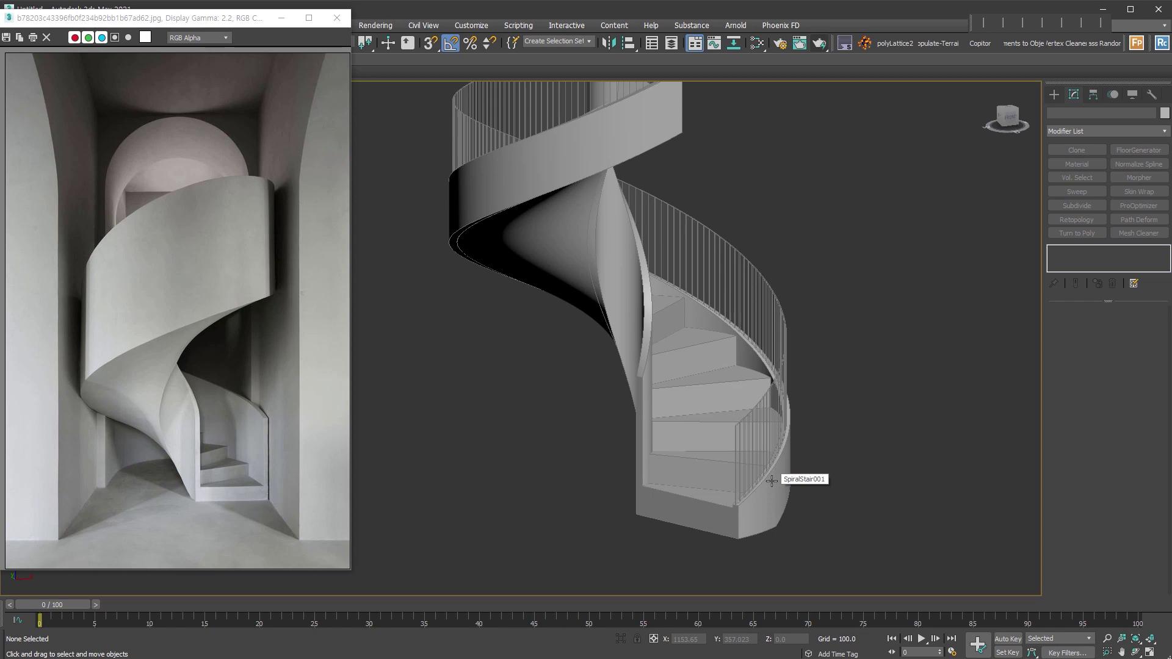
pyautogui.hotkey('alt', 'z')
pyautogui.moveTo(633, 248)
pyautogui.mouseDown()
pyautogui.moveTo(658, 304)
pyautogui.moveTo(617, 373)
pyautogui.moveTo(619, 346)
pyautogui.mouseUp()
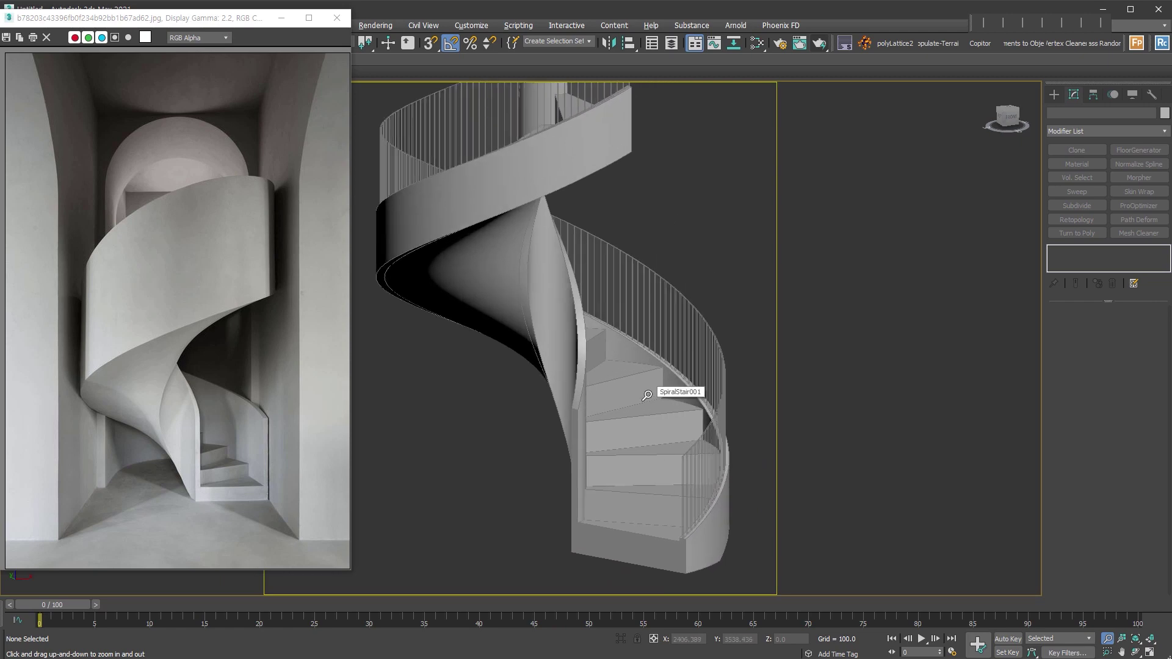
pyautogui.rightClick(636, 403)
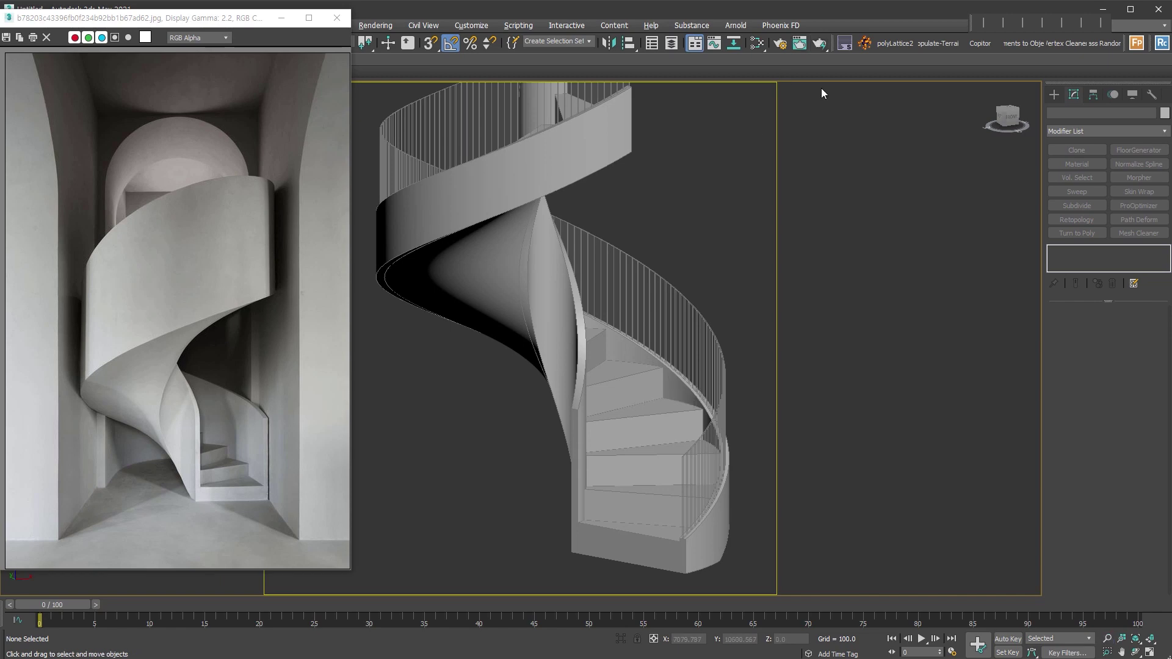
pyautogui.click(822, 45)
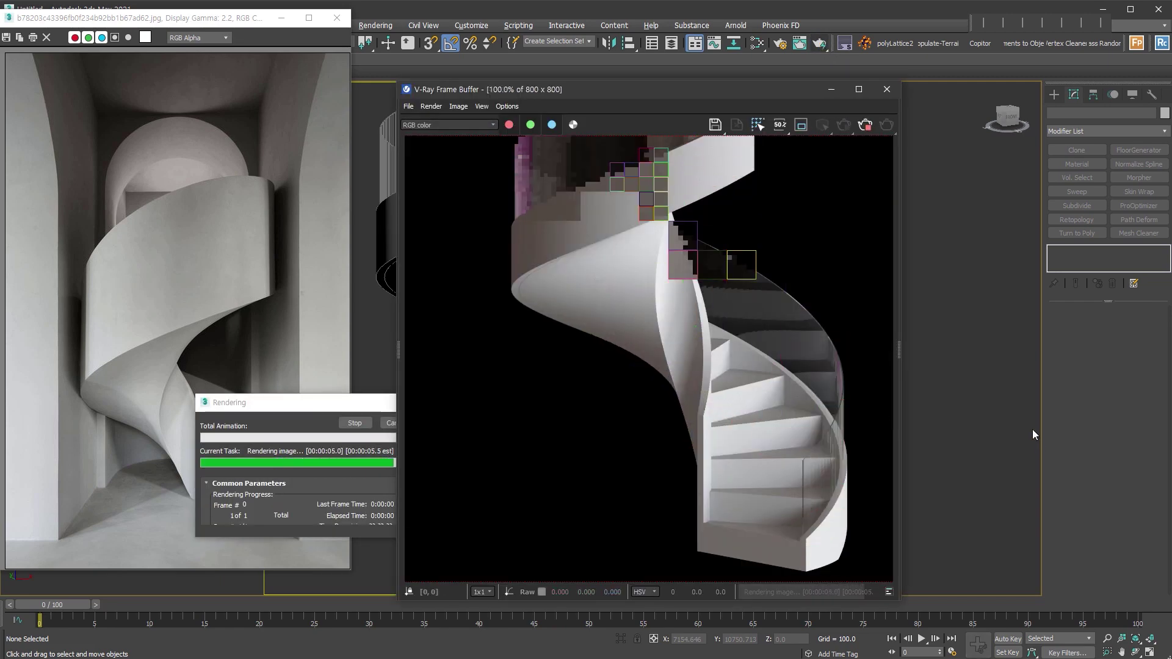
# Step: Frame the selected staircase in the viewport and move the V-Ray Frame Buffer left
pyautogui.moveTo(758, 90); pyautogui.dragTo(1006, 62)
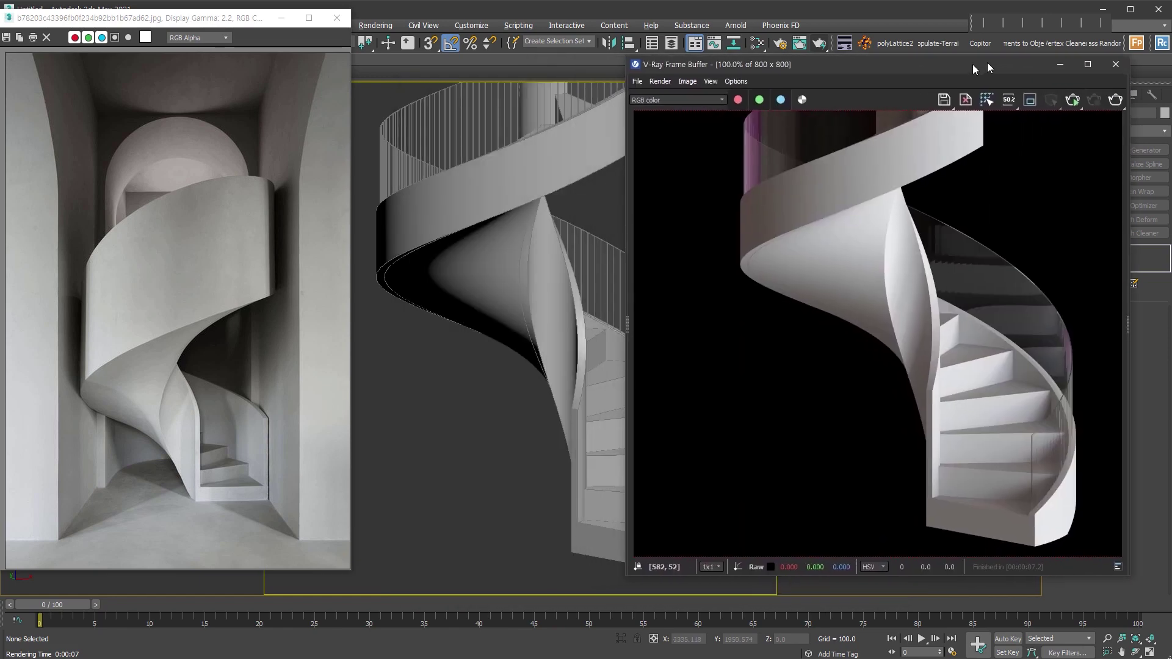
pyautogui.click(537, 301)
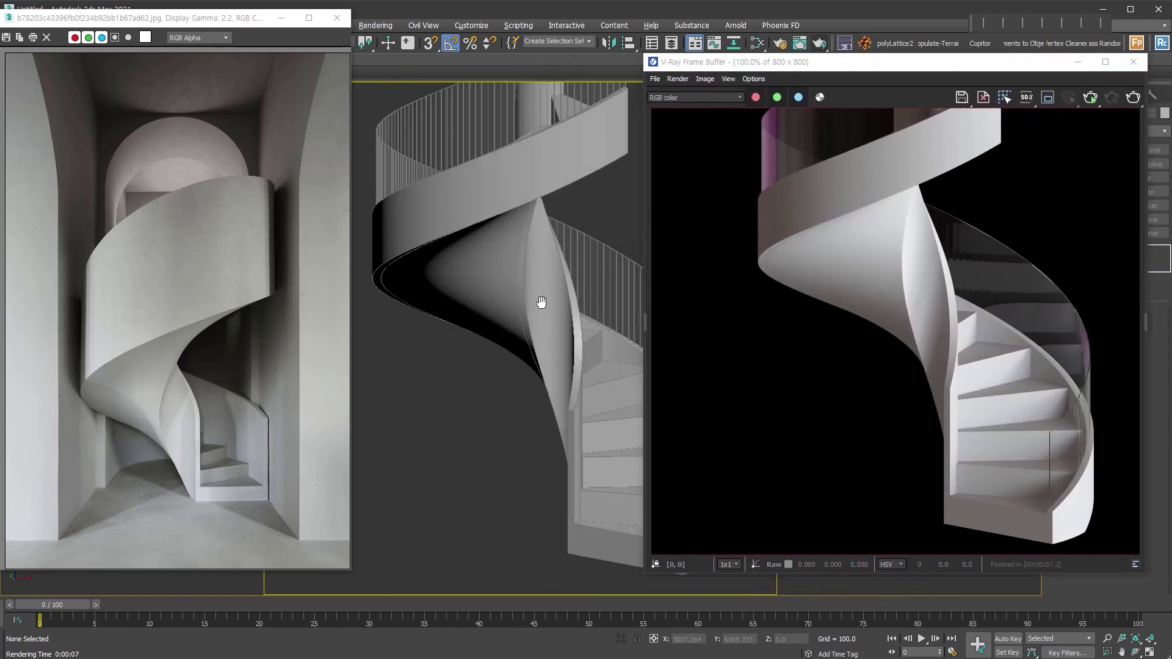
pyautogui.press('z')
pyautogui.moveTo(953, 62); pyautogui.dragTo(306, 78)
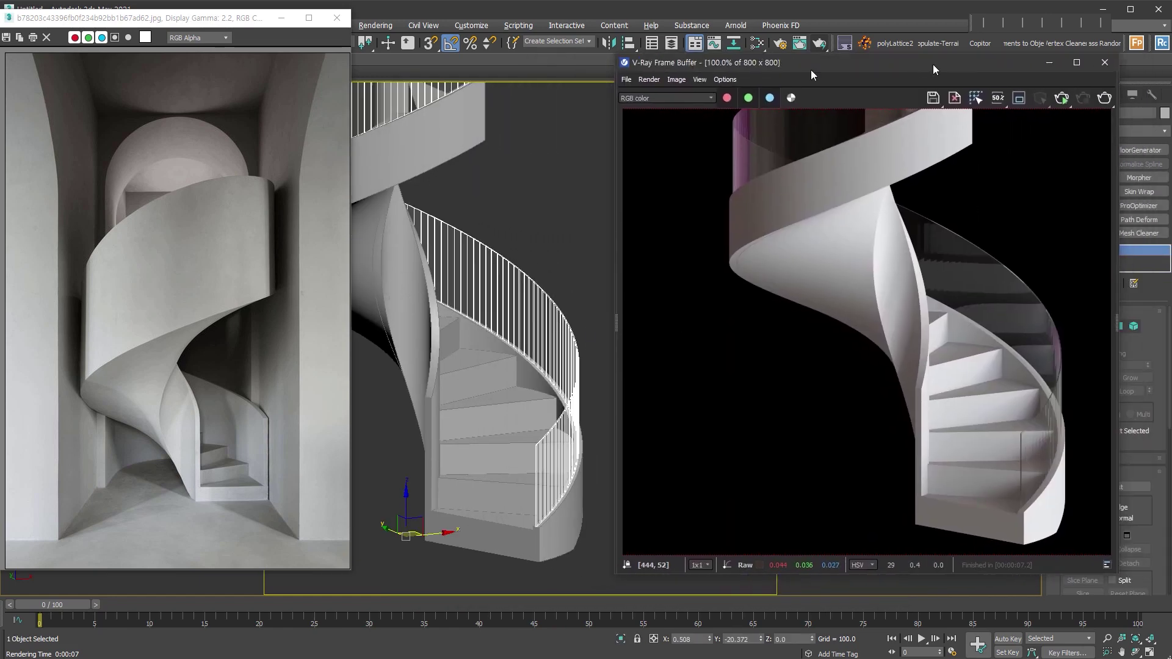
pyautogui.click(1118, 326)
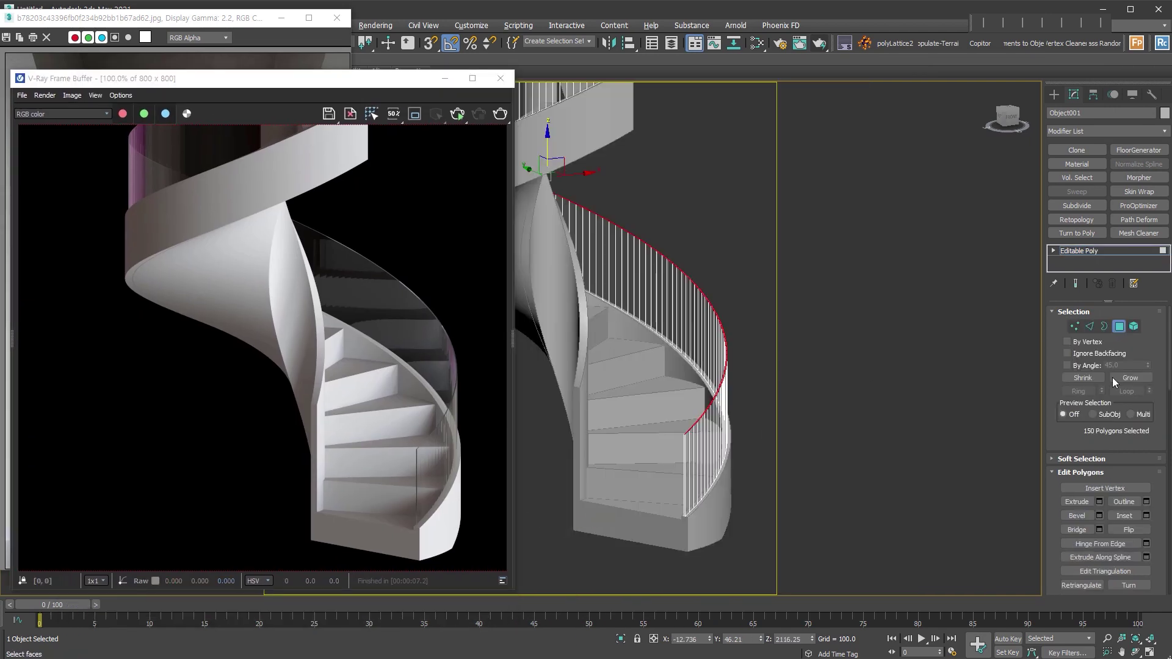
# Step: Exit polygon editing and start a 712 × 712 interactive V-Ray render
pyautogui.scroll(-3, 1088, 443)
pyautogui.scroll(-3, 1086, 452)
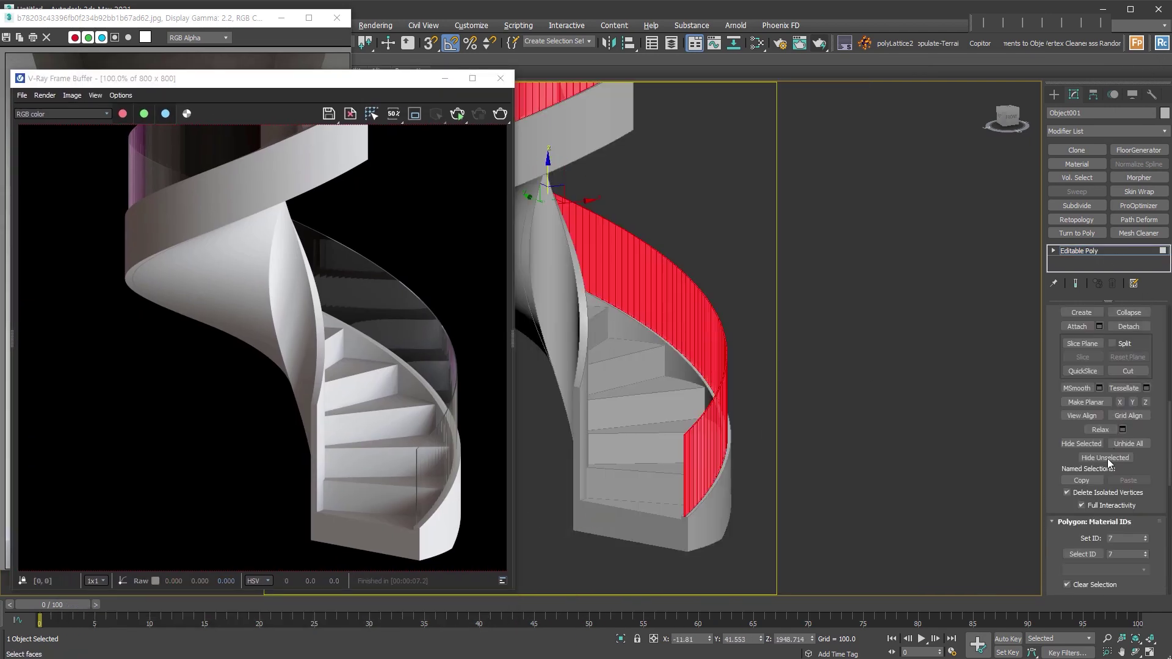
pyautogui.scroll(-3, 1072, 362)
pyautogui.scroll(-2, 1071, 363)
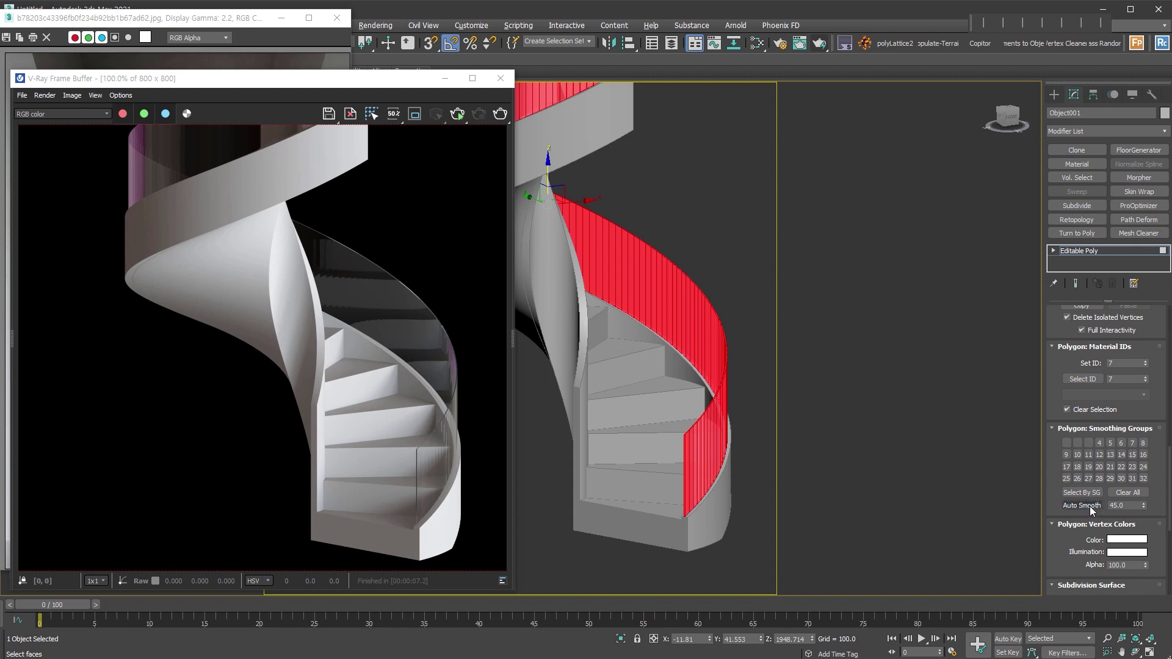
pyautogui.click(1119, 251)
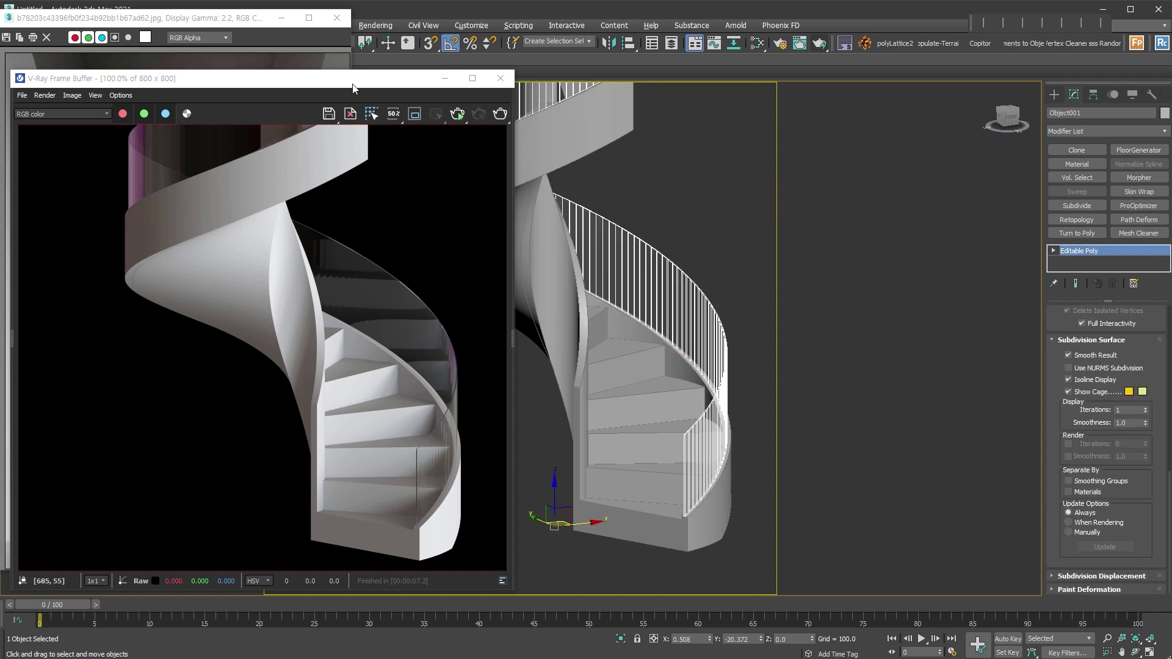
pyautogui.moveTo(350, 83); pyautogui.dragTo(785, 72)
pyautogui.click(890, 103)
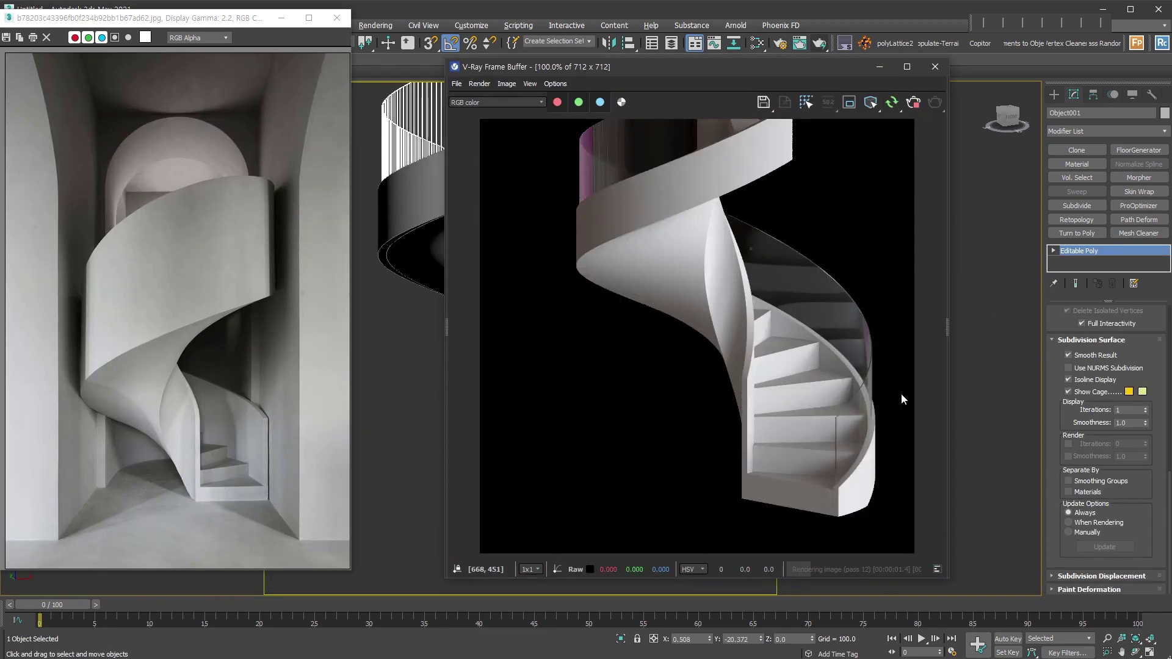